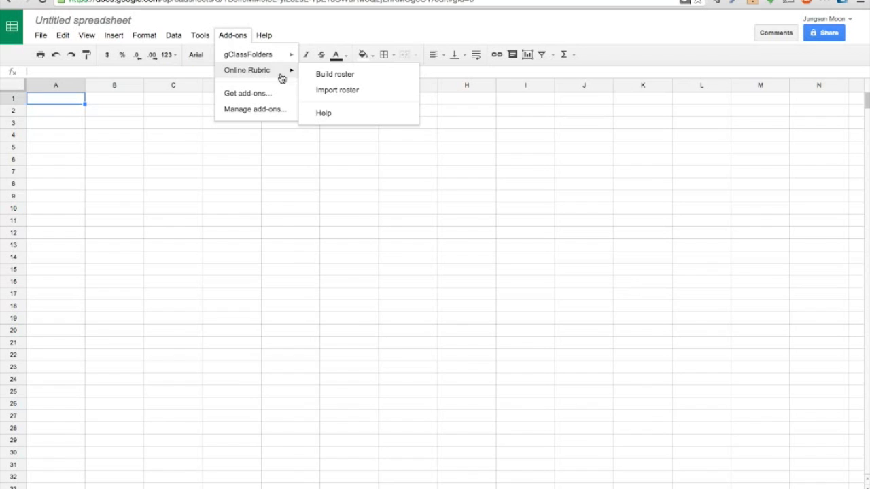
Start building the class roster from the Online Rubric add-on's Build roster command
left_click(334, 74)
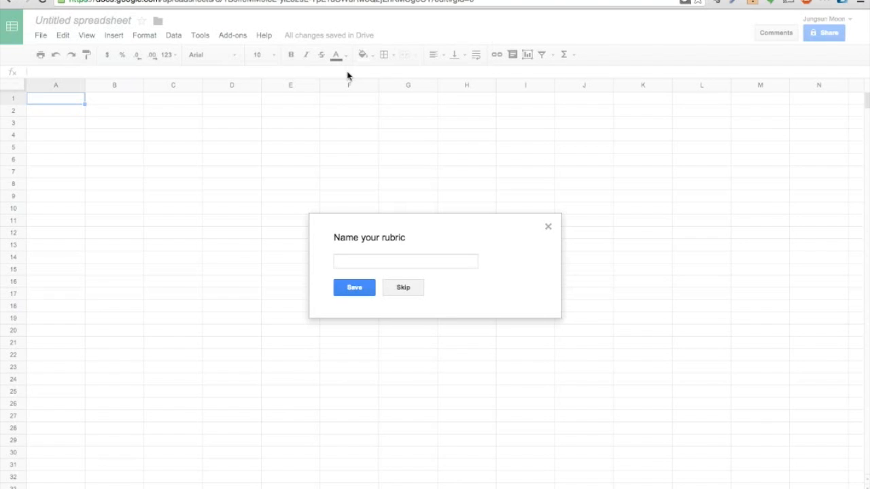
Name the rubric 'Sample Presentation' and save the name
left_click(391, 259)
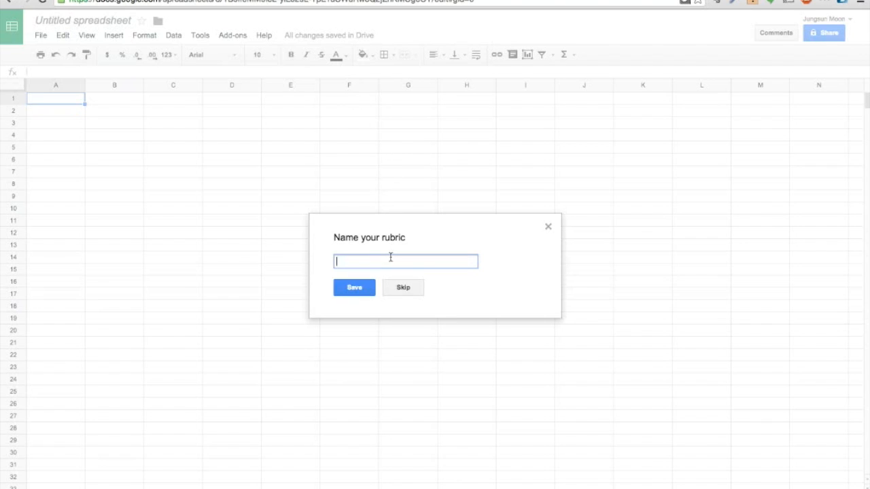
type("Sample Presentation")
left_click(348, 290)
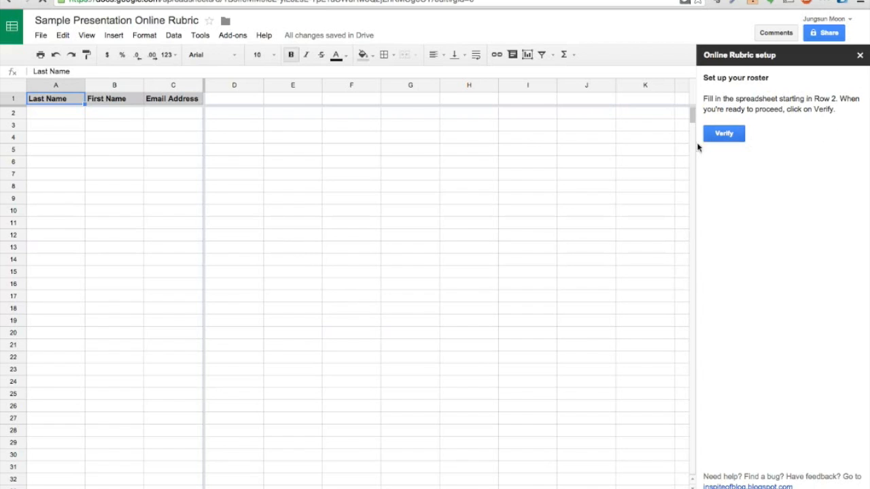
Enter the first student's last name, first name and e-mail address in row 2
left_click(52, 112)
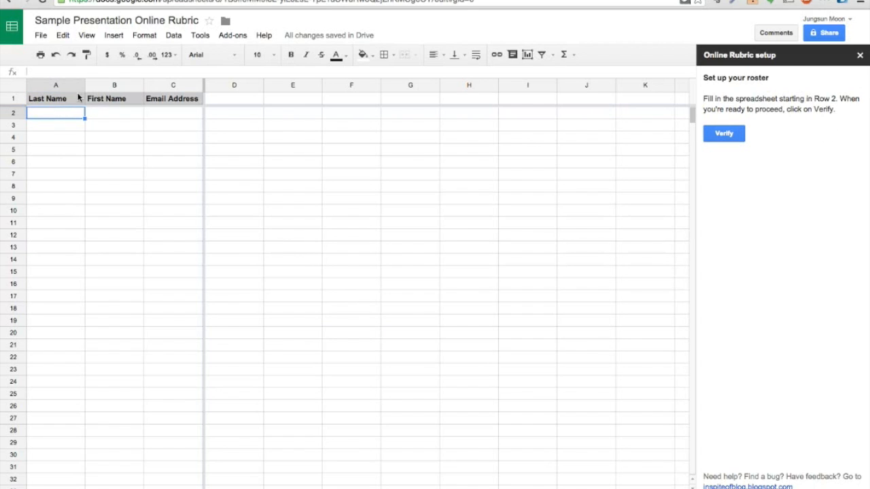
type("Moon")
key("Tab")
type("J")
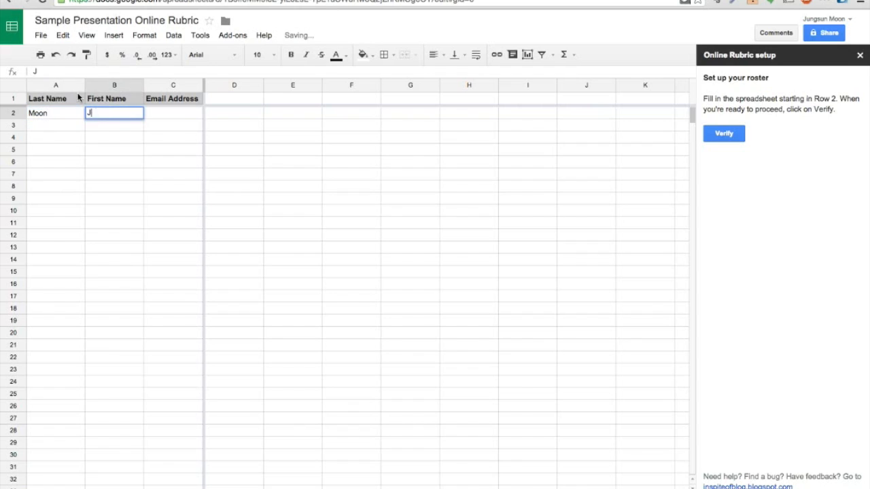
type("ungsun")
key("Tab")
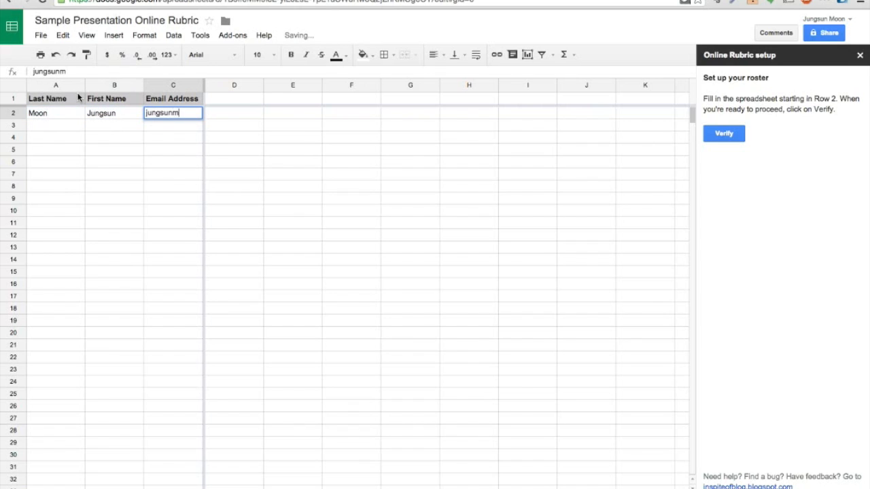
key("Return")
Enter the second student's last name, first name and e-mail address in row 3
type("Moon")
key("Tab")
type("Another Me")
key("Tab")
type("jungsu")
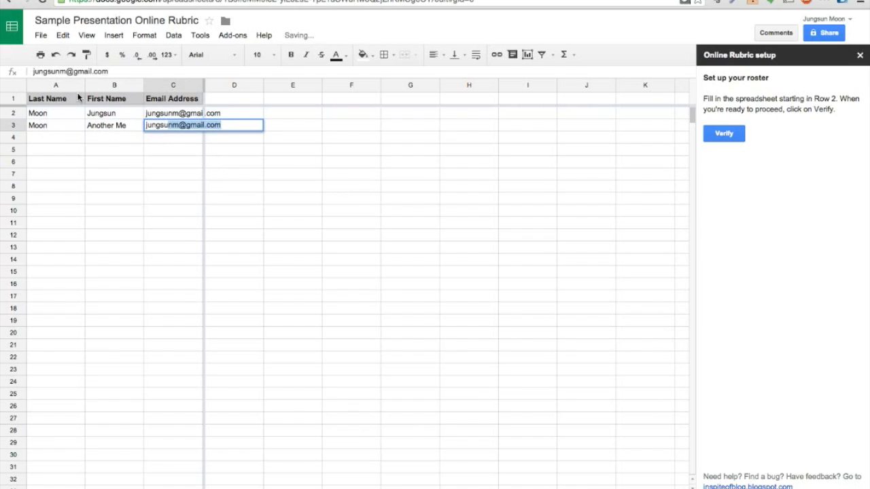
key("Return")
Add the third student's details in row 4 and send the roster for verification
type("Moon")
key("Tab")
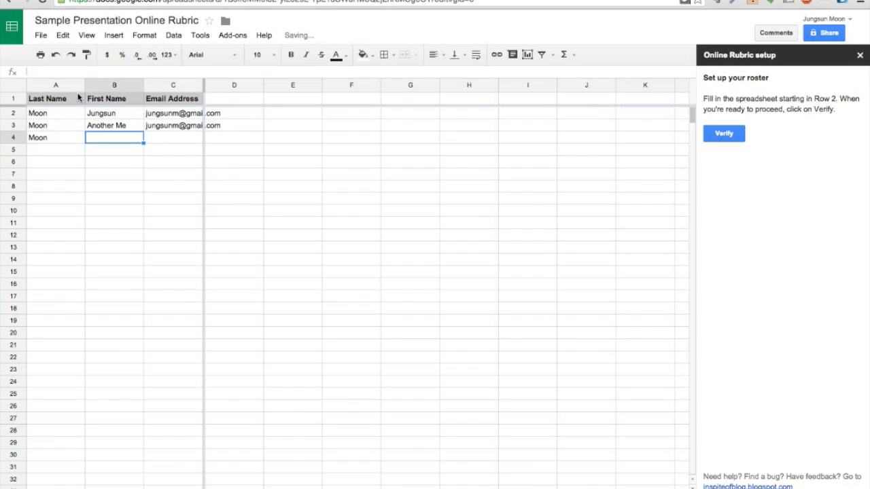
type("Three of Me")
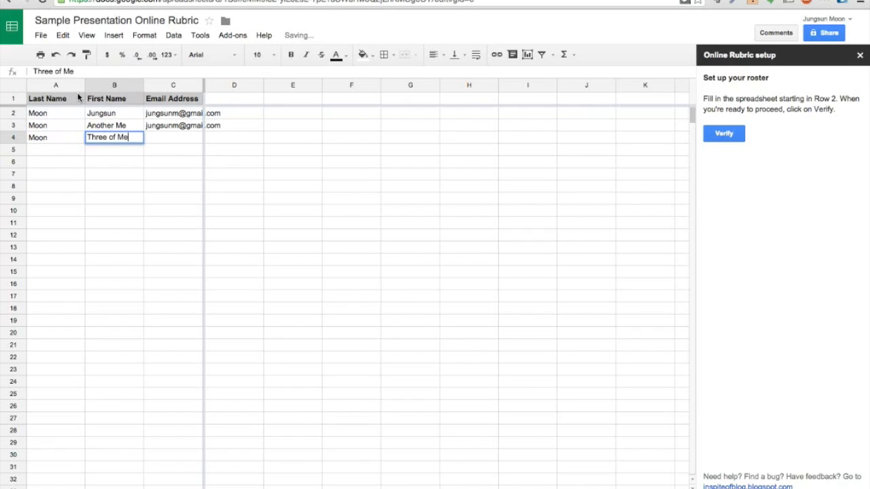
key("Tab")
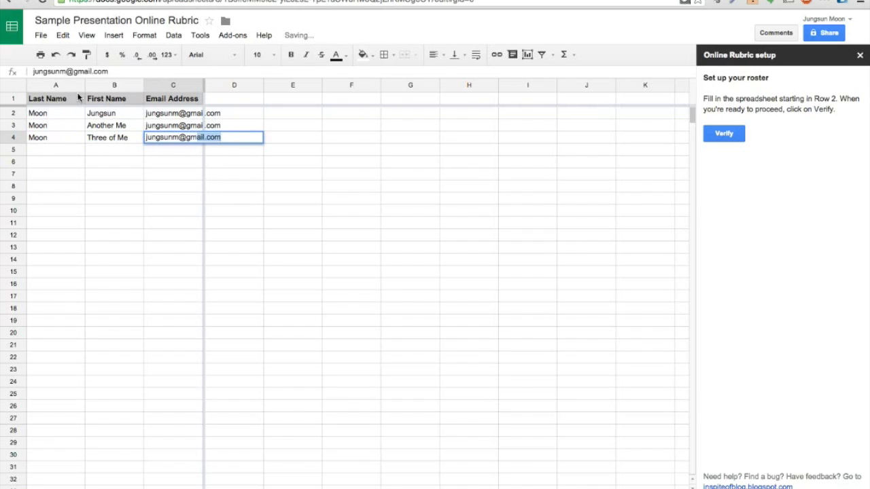
key("Return")
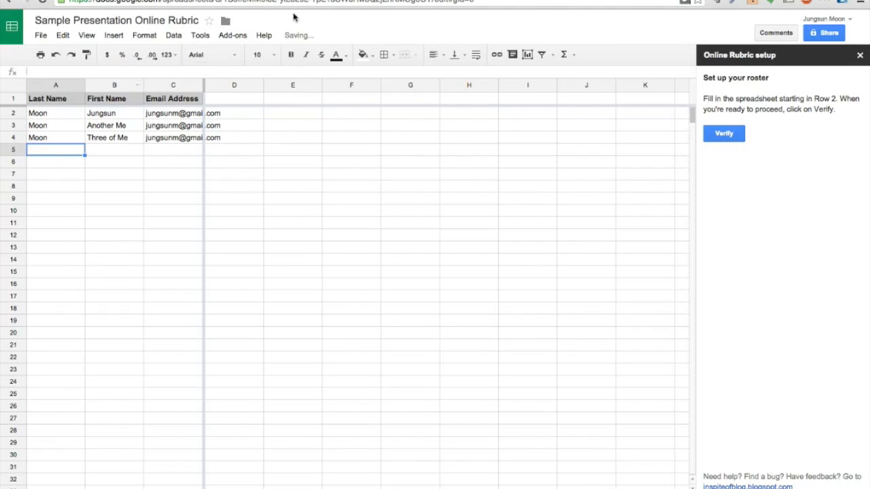
left_click(732, 140)
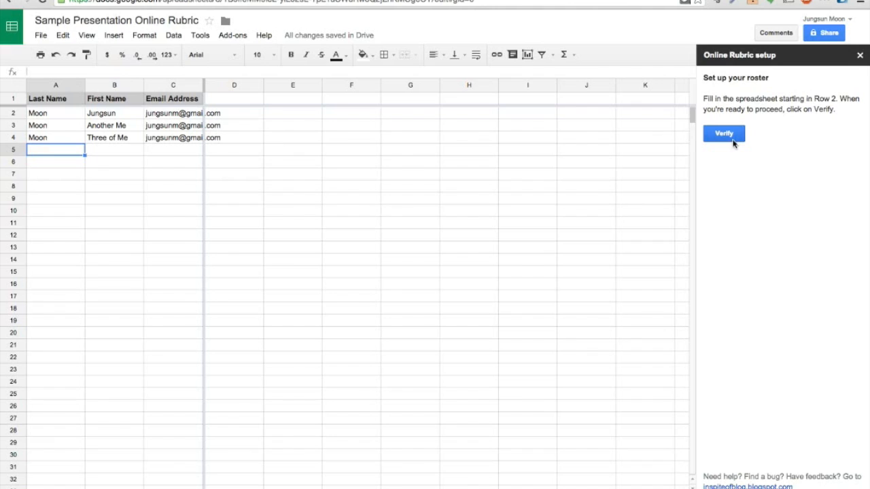
Run Online Rubric's Verify roster and submit 'Create new' to start a new rubric
left_click(859, 57)
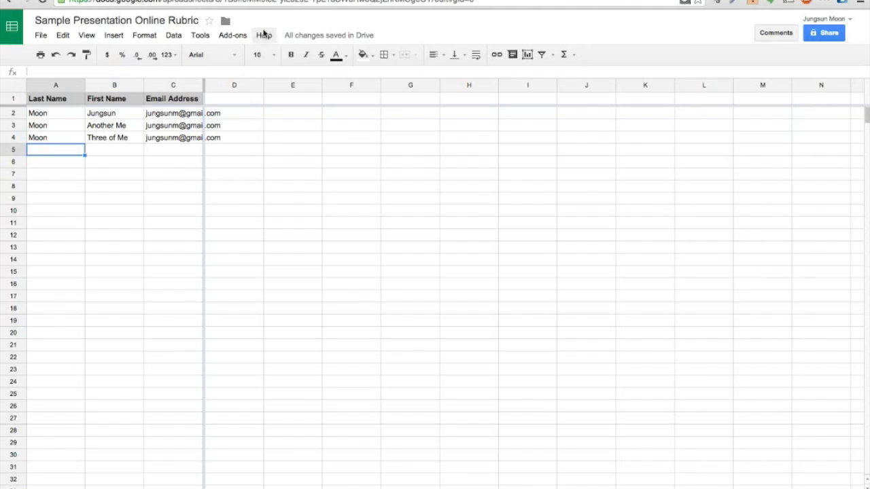
left_click(221, 35)
mouse_move(233, 80)
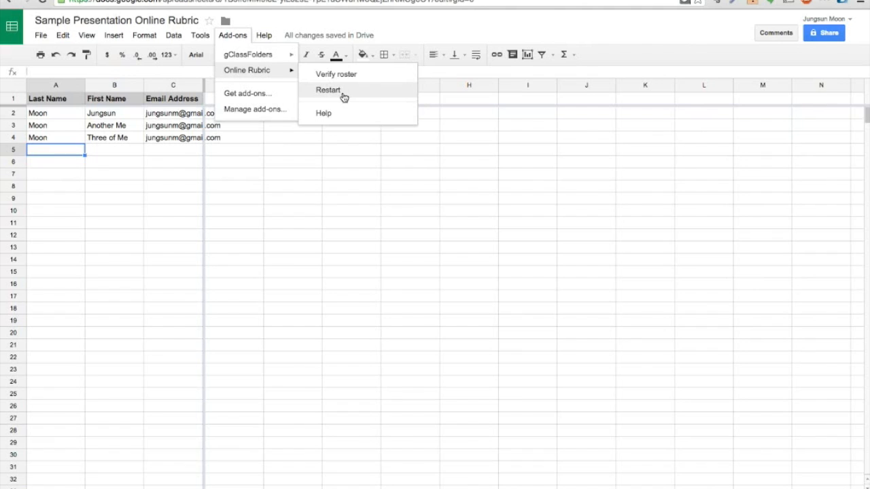
left_click(345, 77)
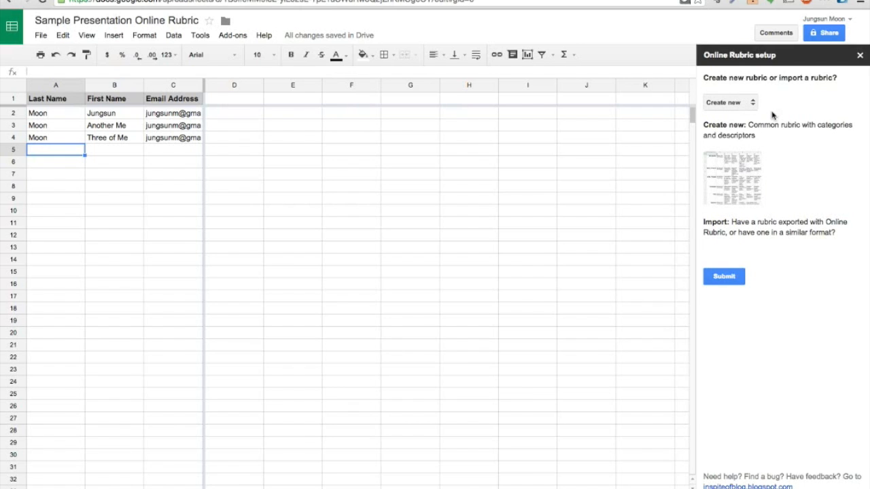
left_click(744, 105)
left_click(732, 278)
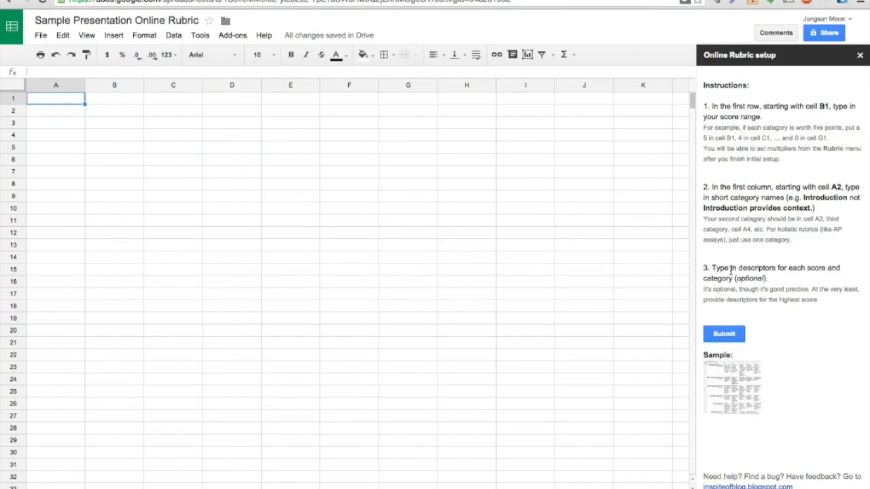
Type scores 5, 4, 3, 2, 1 and 0 into B1 through G1
left_click(115, 103)
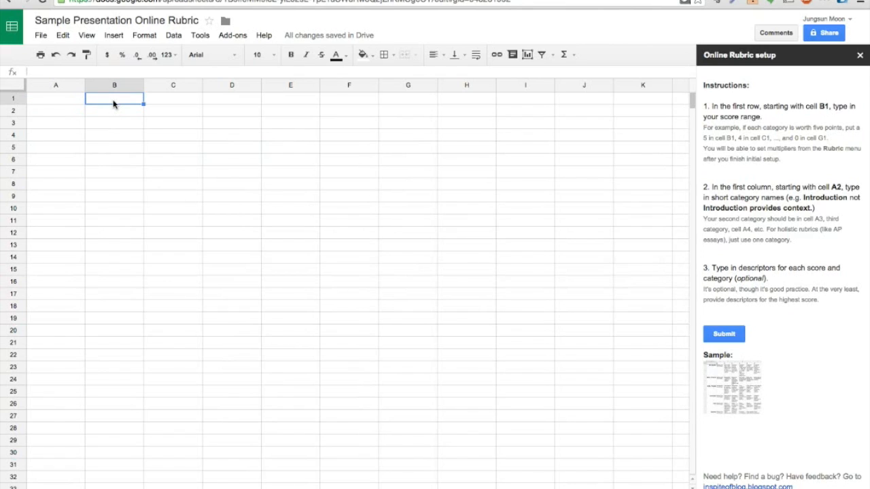
type("5")
key("Tab")
type("4")
key("Tab")
type("3")
key("Tab")
type("2")
key("Tab")
type("1")
key("Tab")
type("0")
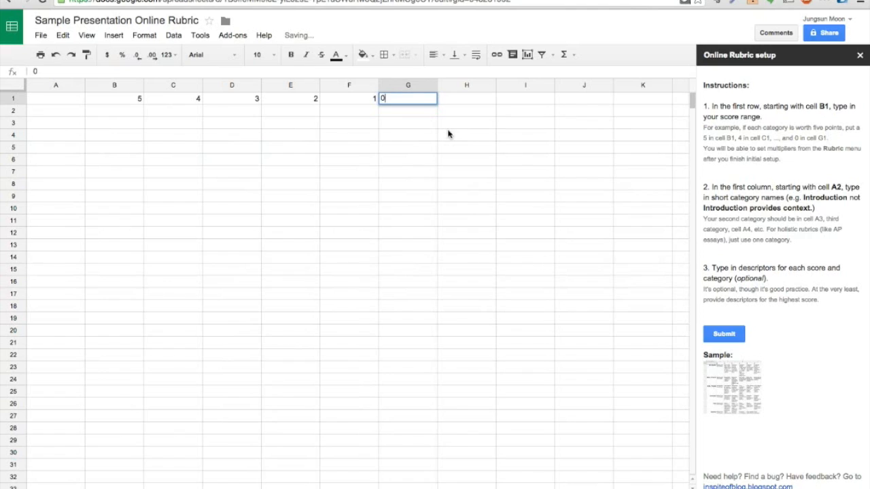
left_click(68, 113)
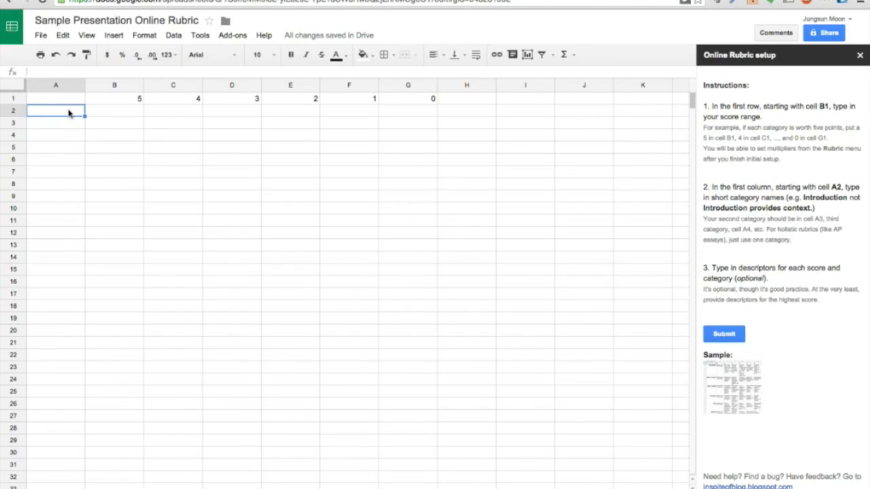
Add rubric categories Content in A2 and Presentation in A3
type("Content")
key("Return")
type("Presentation")
key("Return")
key("Up")
key("Up")
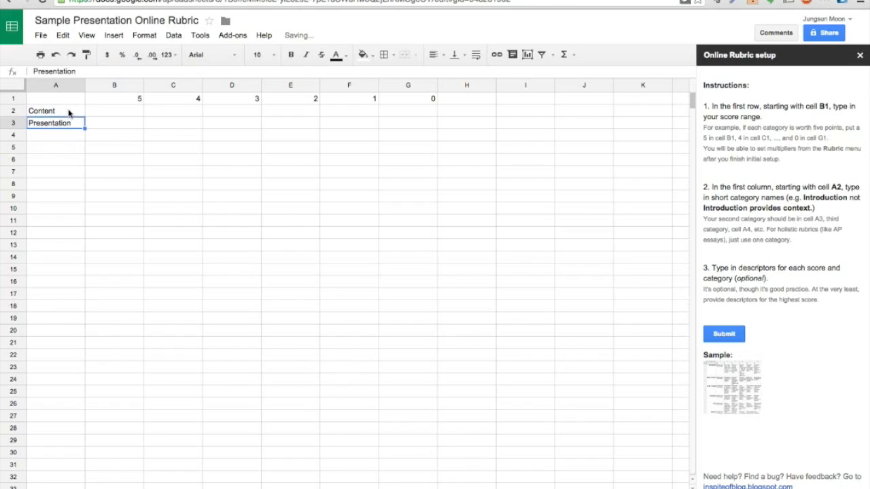
key("Right")
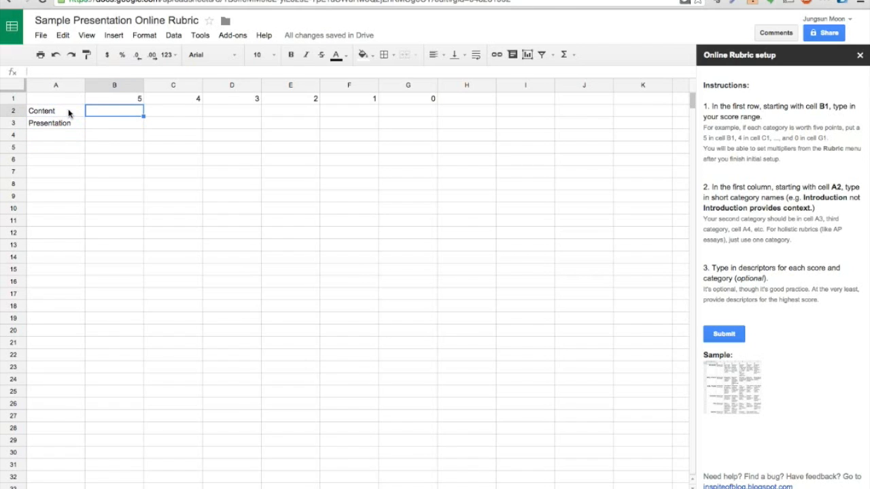
Fill B2:G2 with 'Amazing and thorough content…', Good, OK, Poor, Bad content, 'Missing or too short to judge'
type("Amazing and thorough content")
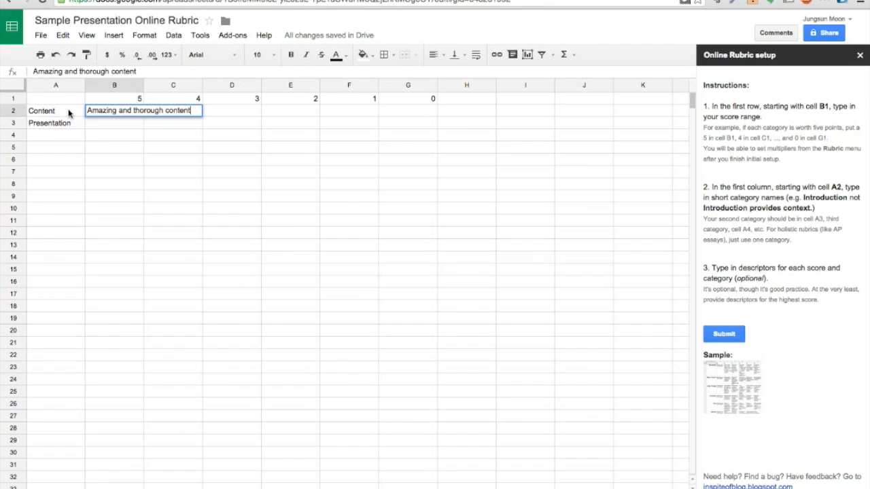
type(" with al")
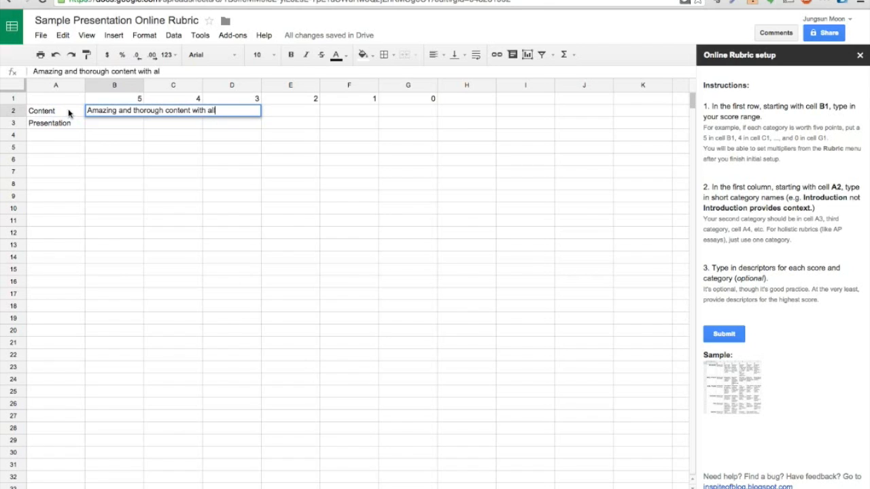
type("l relevant sources cited")
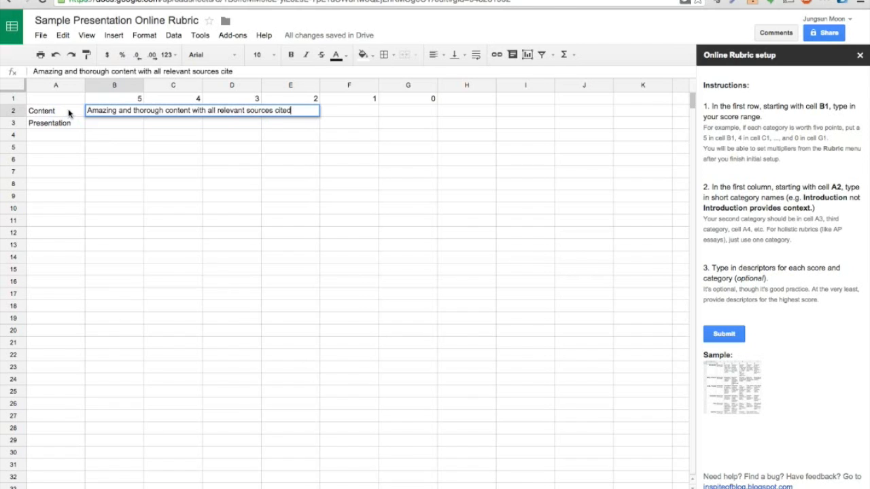
key("Tab")
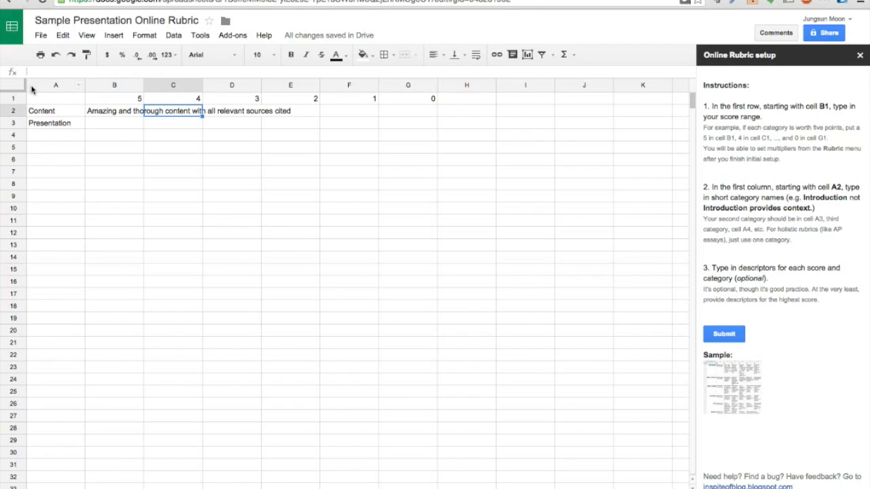
type("Good content")
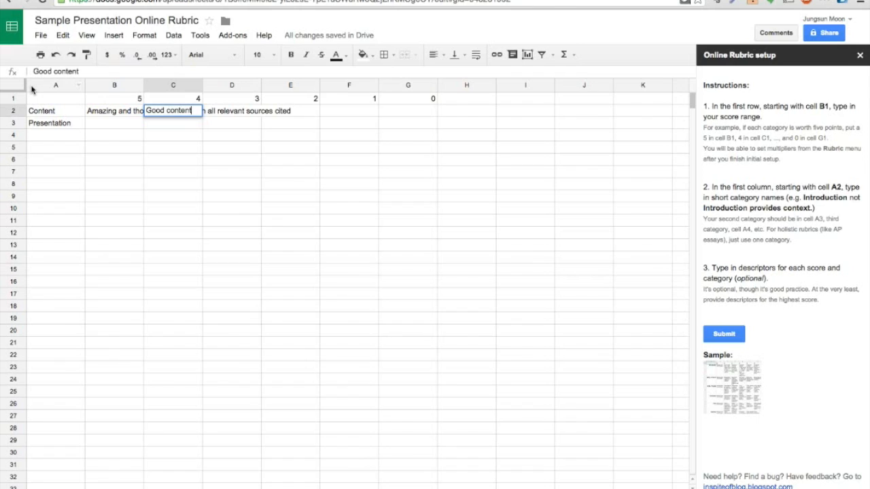
key("Tab")
type("OK content")
key("Tab")
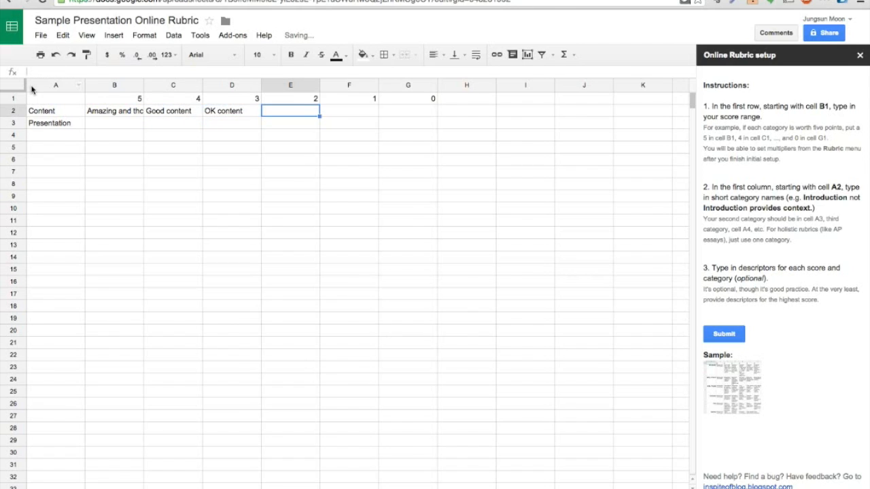
type("Poor content")
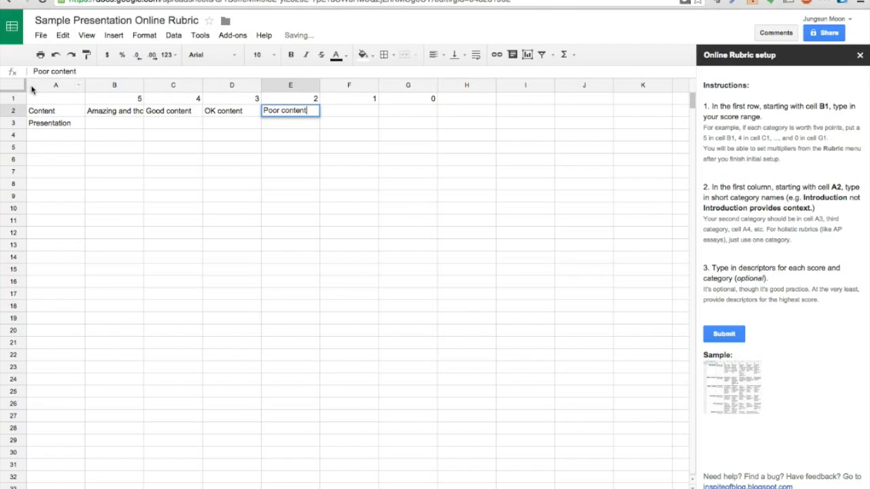
key("Tab")
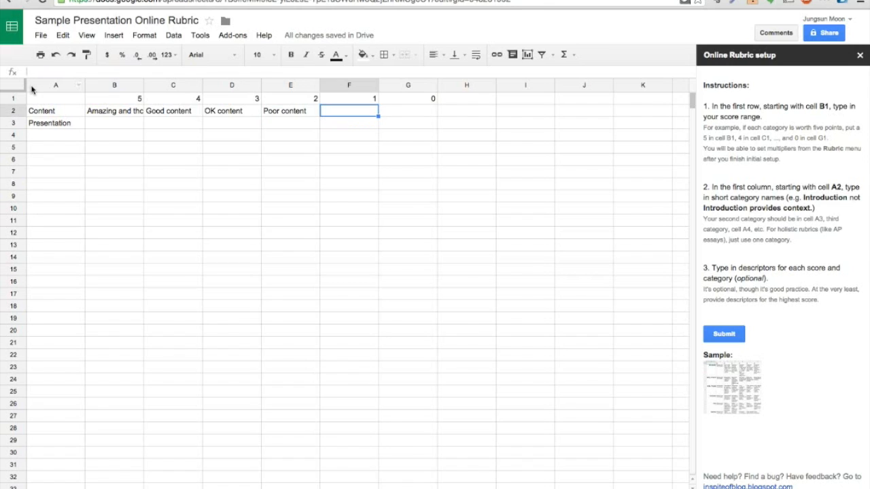
type("Bad cont")
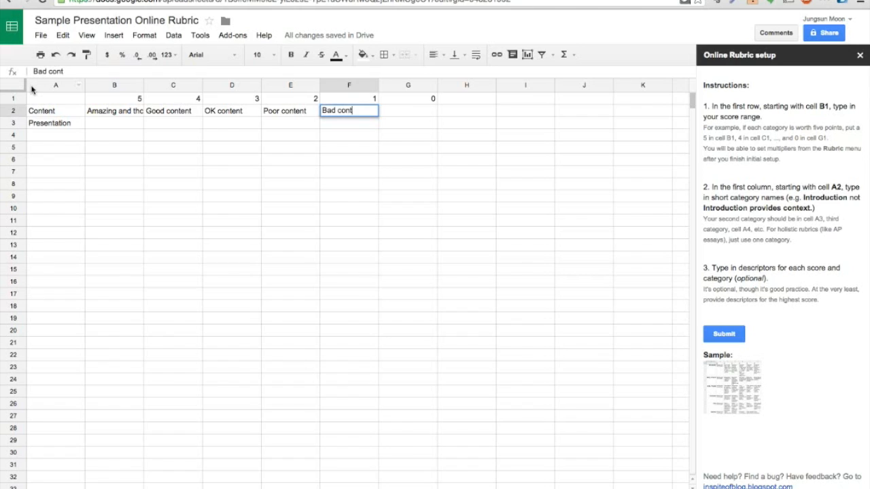
type("ent. Bad.")
key("Tab")
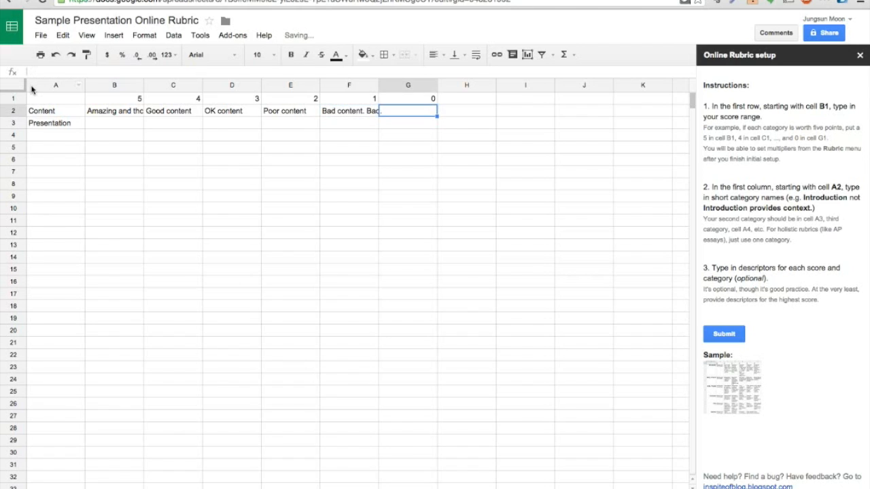
type("Missing or too short to judge")
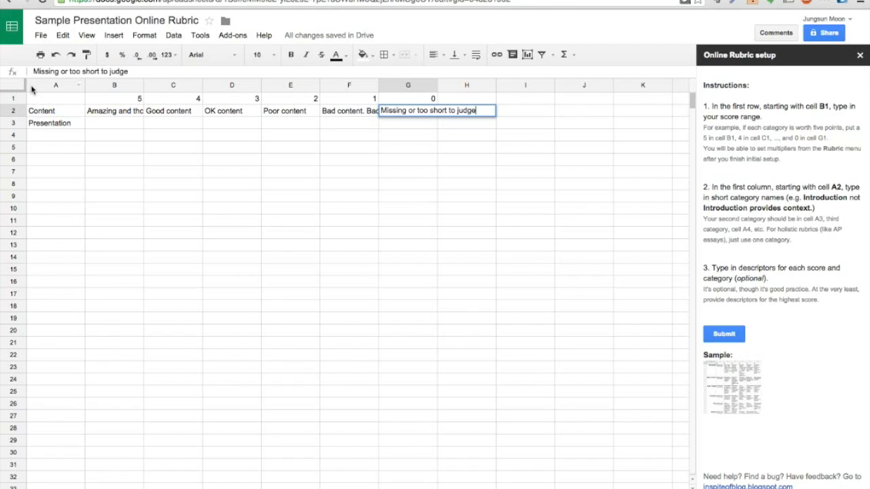
key("Return")
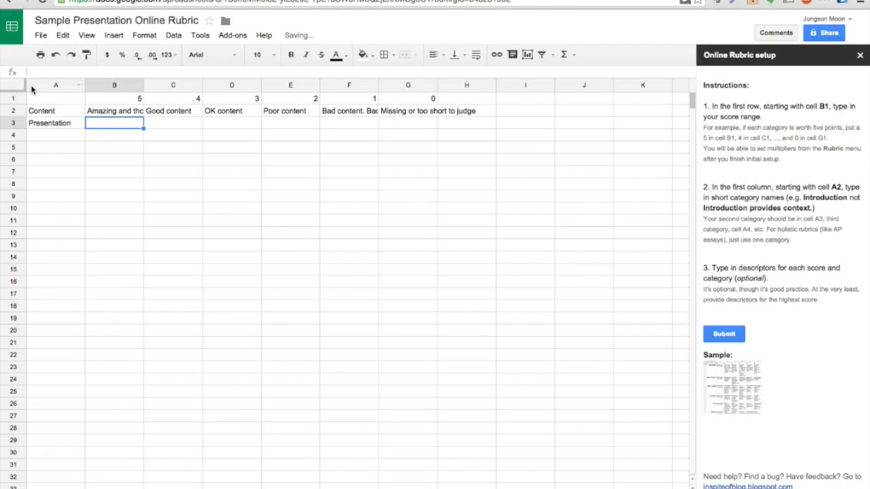
Fill B3:G3 with Great presentation skills, Good, OK, Poor presentation, Horrendous, 'Missing or too short to judge'
type("G")
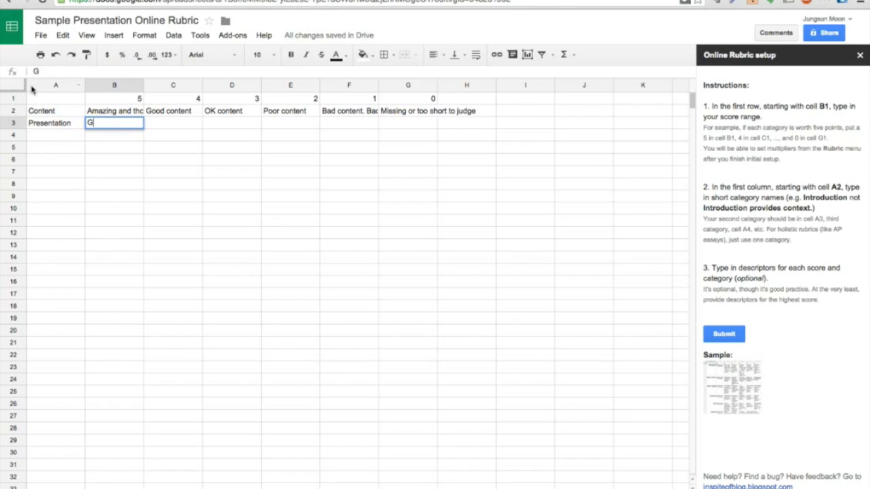
type("reat presentation skills")
key("Tab")
type("Good ")
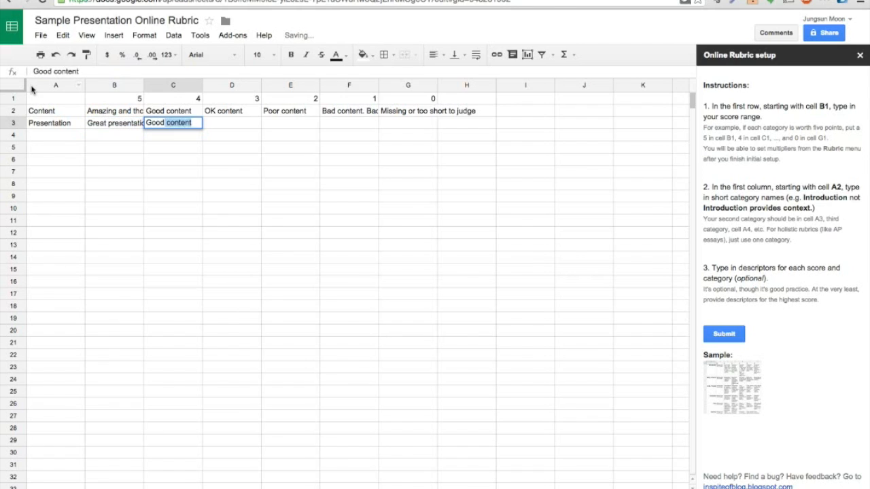
type("presentation")
key("Tab")
type("OK presentation")
key("Tab")
type("Poor pr")
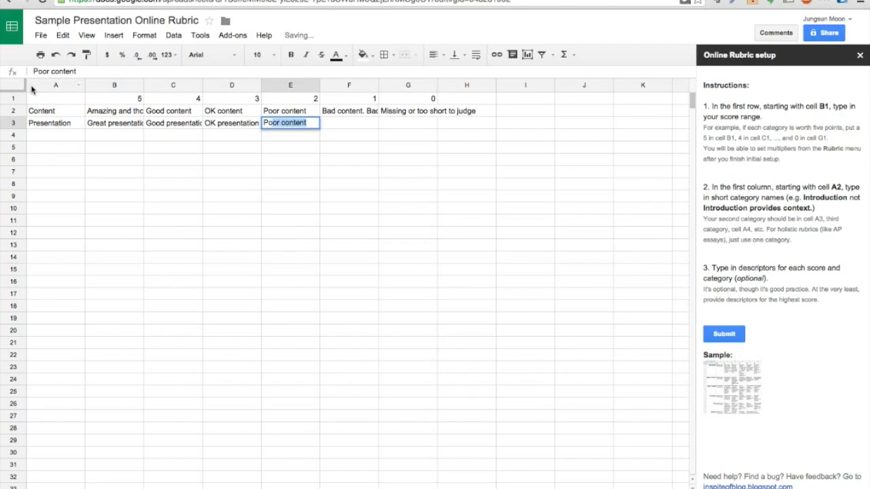
type("esentation")
key("Tab")
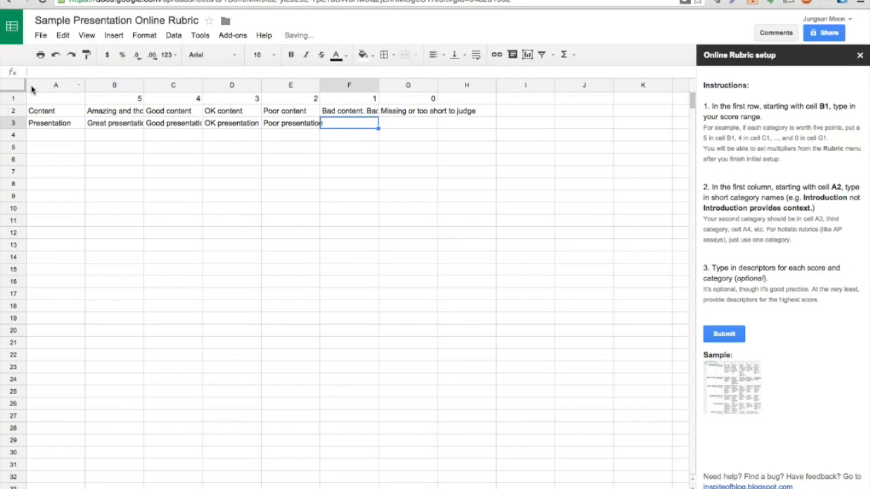
type("Horrendous")
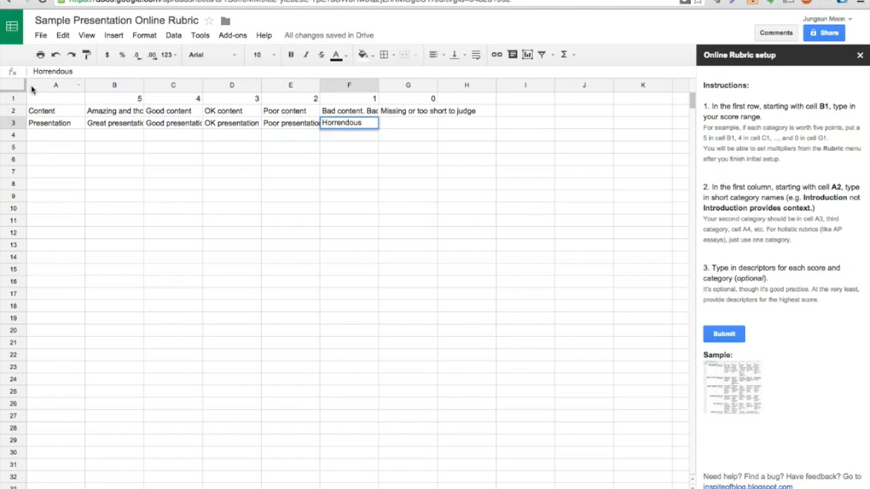
key("Tab")
type("Missing or too short to judge")
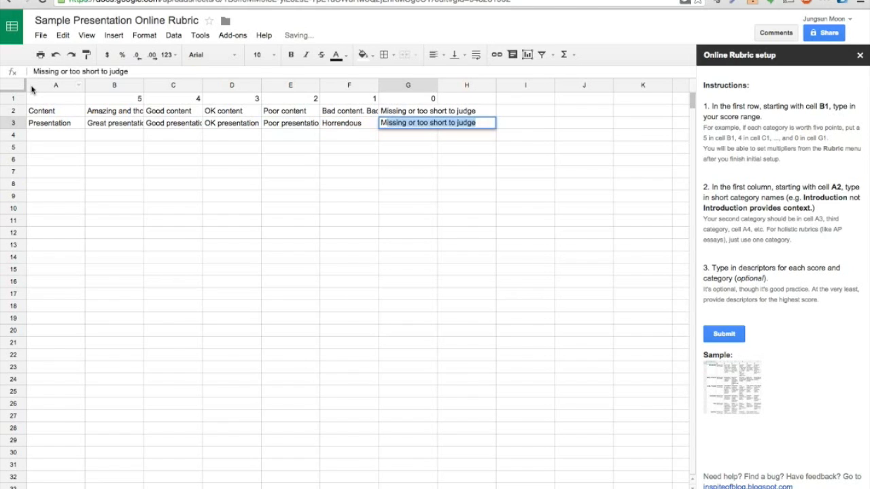
key("Return")
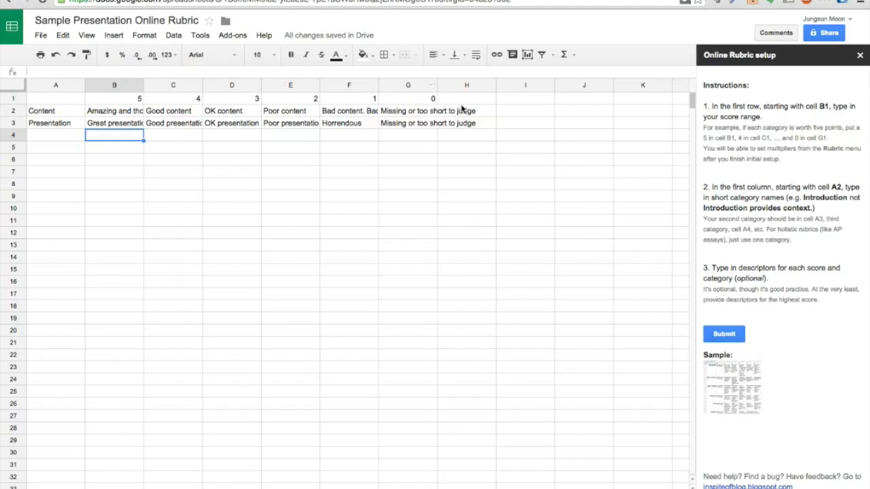
Submit the rubric setup, dismiss the completion tips, and go to cell D2 of the Scores sheet
left_click(722, 339)
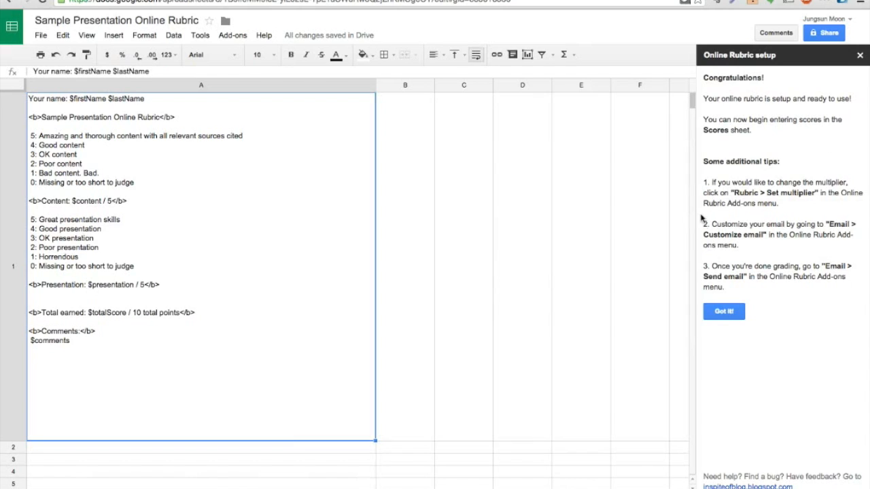
left_click(724, 312)
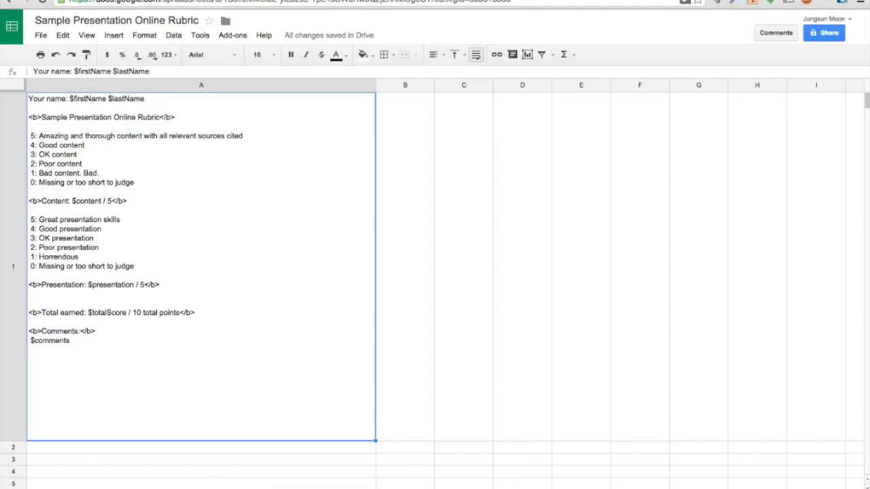
left_click(102, 488)
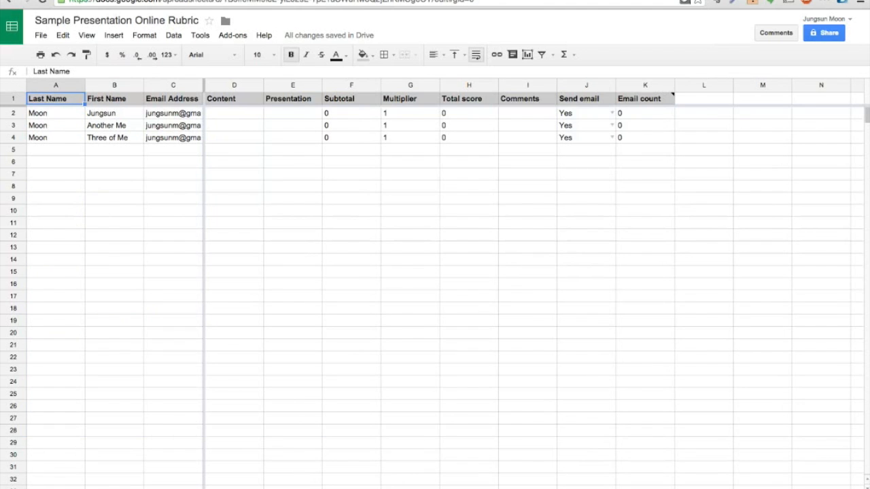
left_click(235, 115)
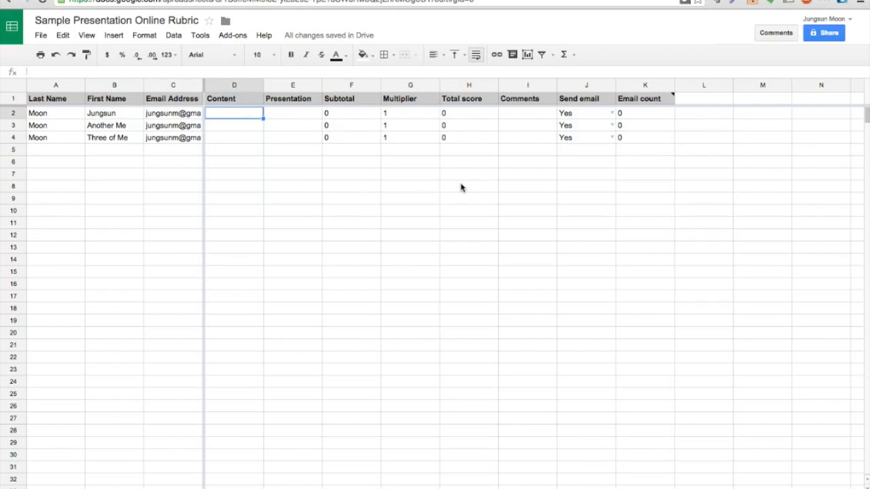
Enter Content/Presentation scores 4/5, 3.5/4.5 and 2/1 for the three students
type("4")
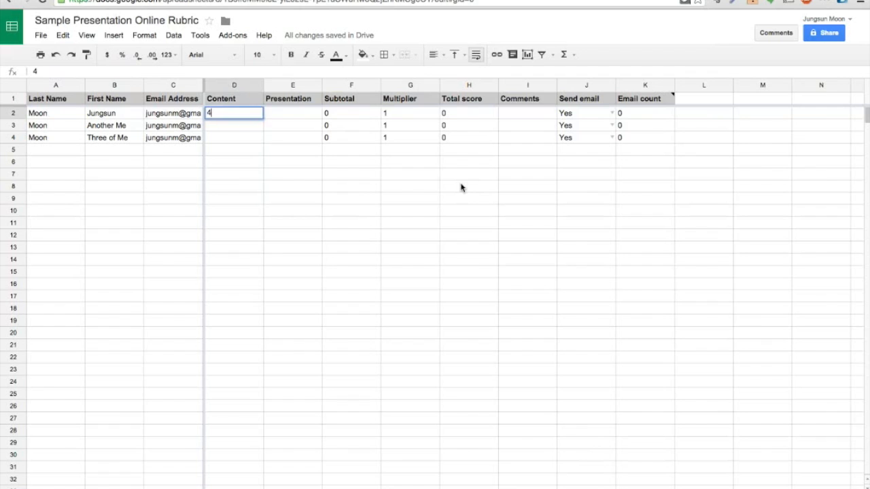
key("Tab")
type("5")
key("Tab")
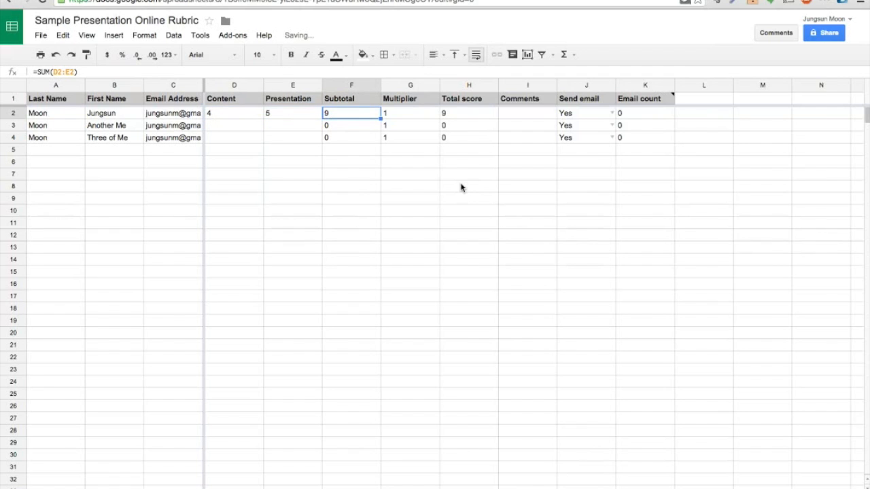
key("Down")
key("Left")
key("Left")
type("3.5")
key("Tab")
type("4.5")
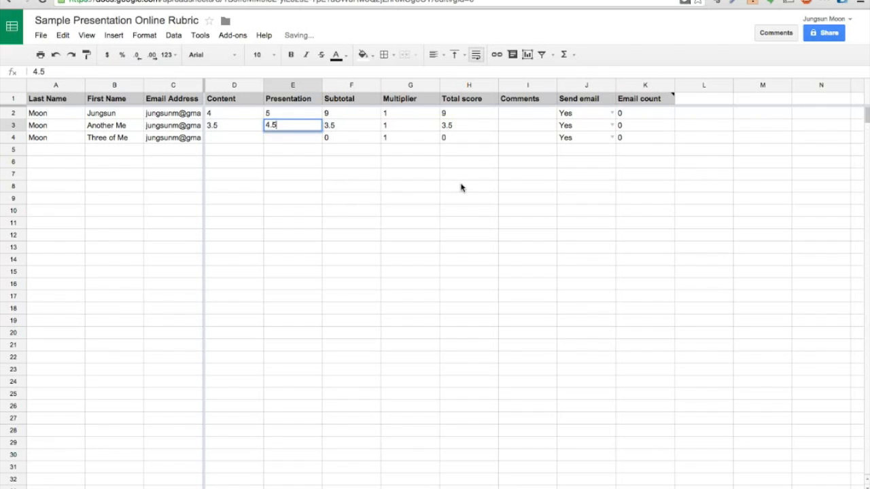
key("Return")
type("2")
key("Tab")
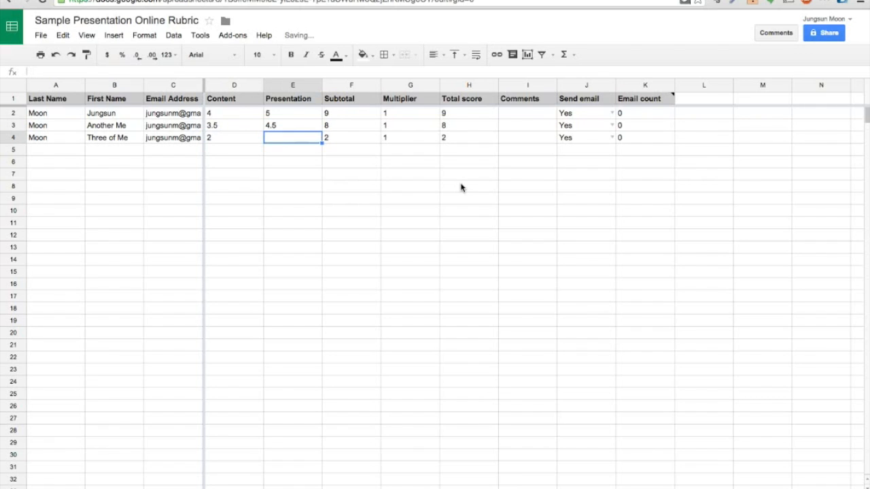
key("Tab")
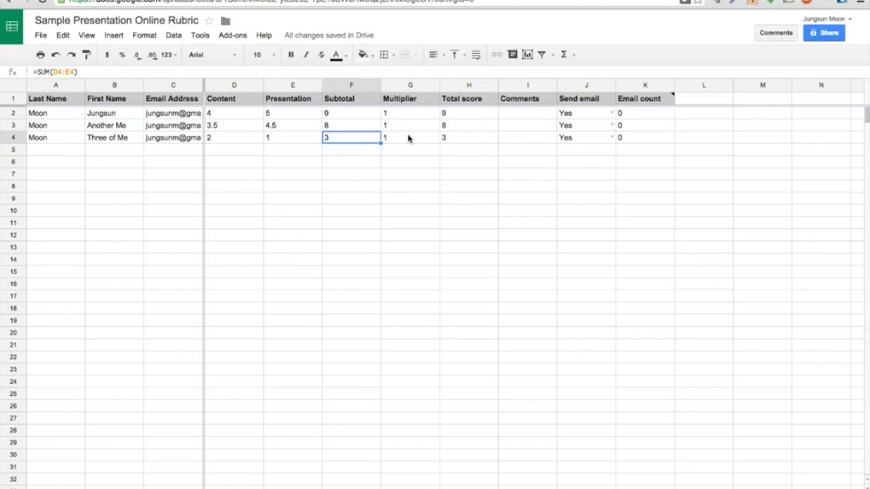
Raise the Online Rubric multiplier from 1 to 2 and apply it to the scores
left_click(238, 39)
mouse_move(249, 72)
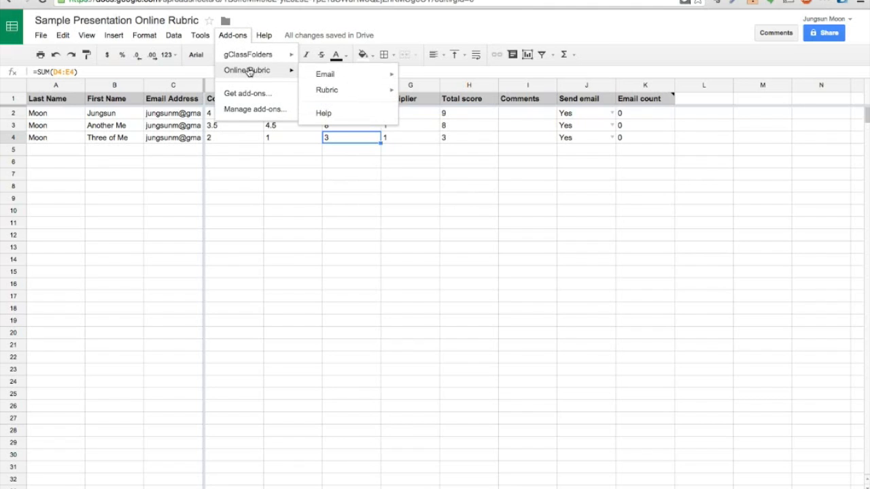
mouse_move(329, 92)
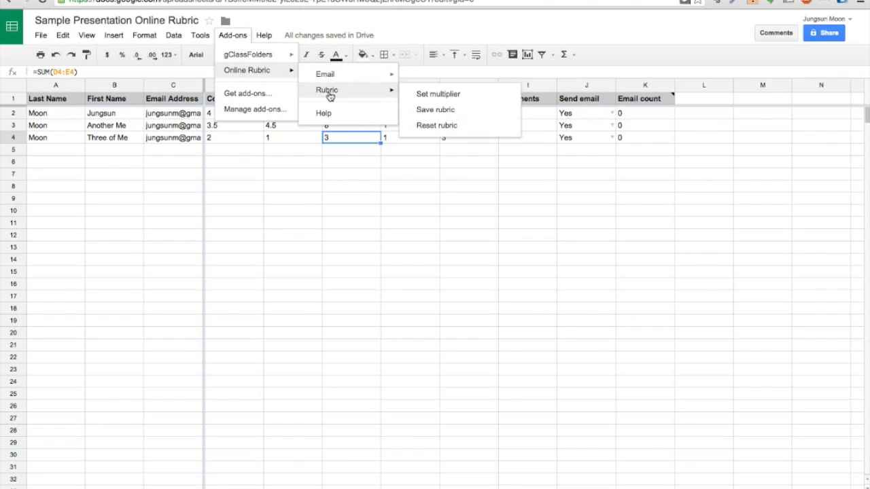
left_click(424, 98)
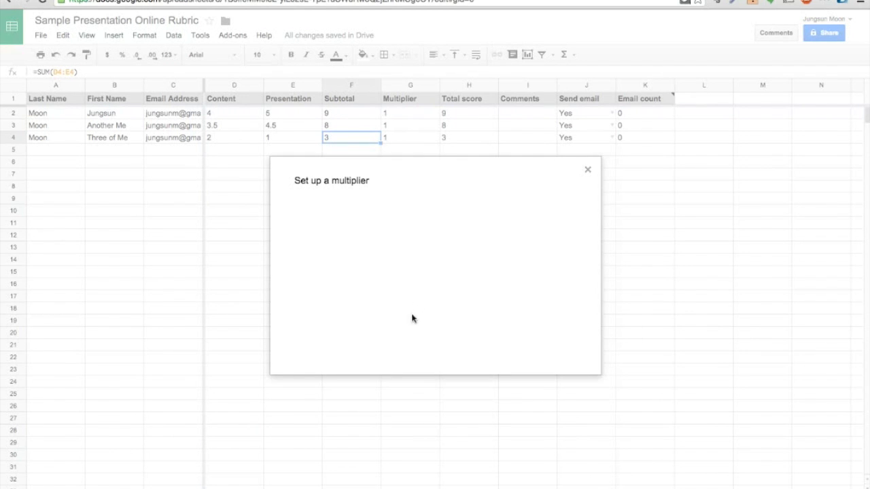
left_click(380, 312)
left_click(379, 311)
left_click(317, 341)
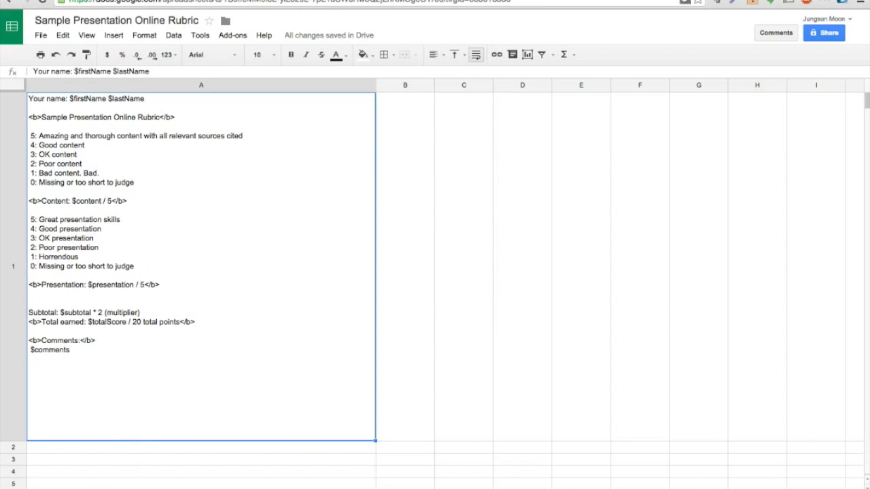
Enter comments for the three students: 'Great job, me!', a fidgeting/evidence note, and 'Really?'
left_click(95, 488)
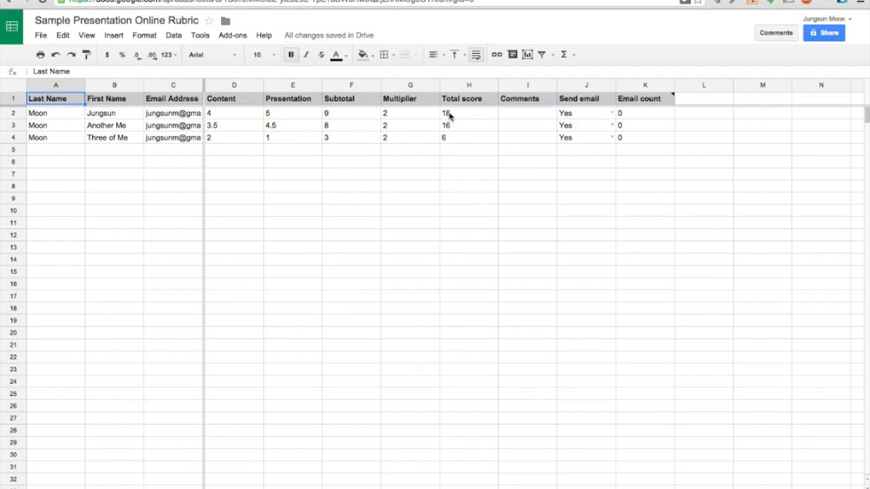
left_click(529, 115)
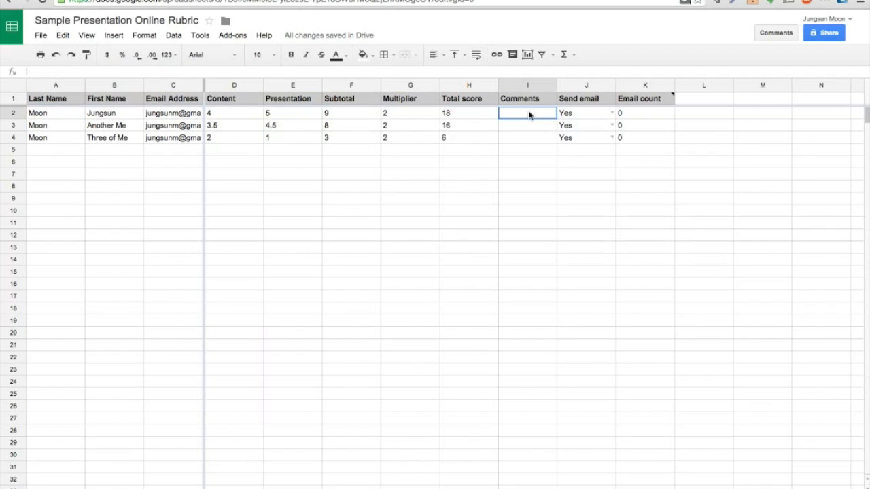
type("Great job, me!")
key("Return")
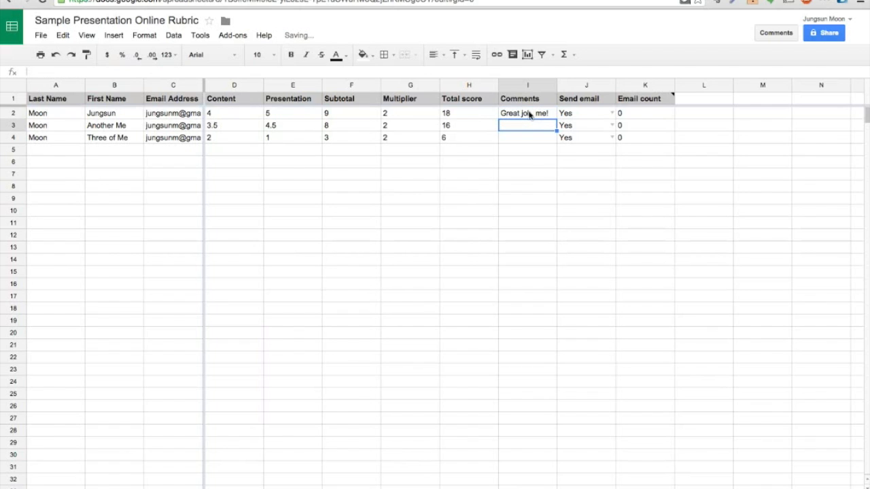
type("Not")
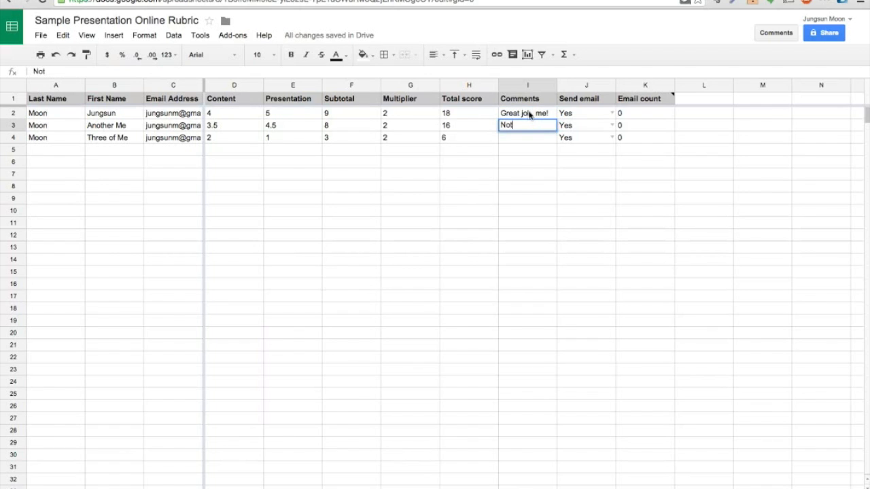
type(" bad. You should have stopped fidgeting, though")
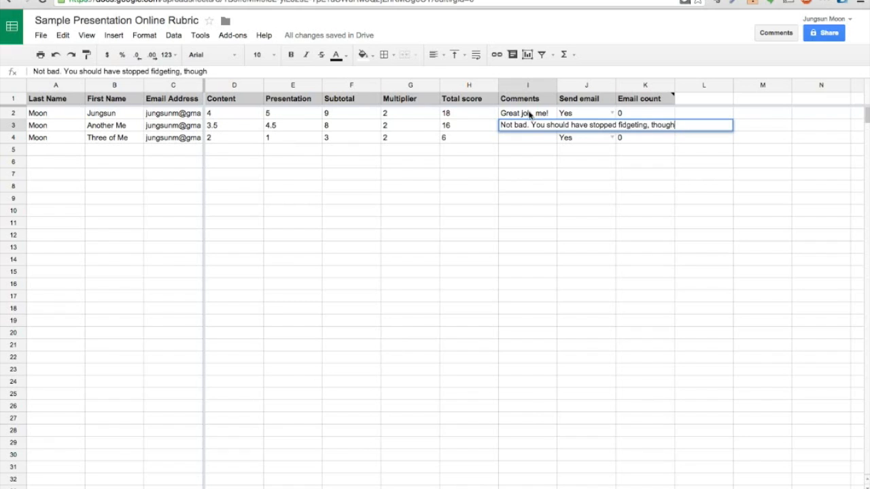
type(", and perhaps f")
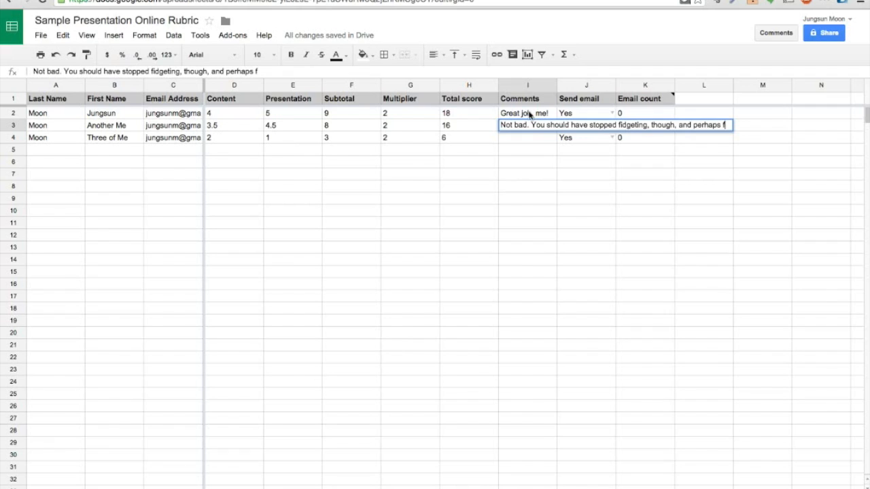
type("in")
type("ound one more ")
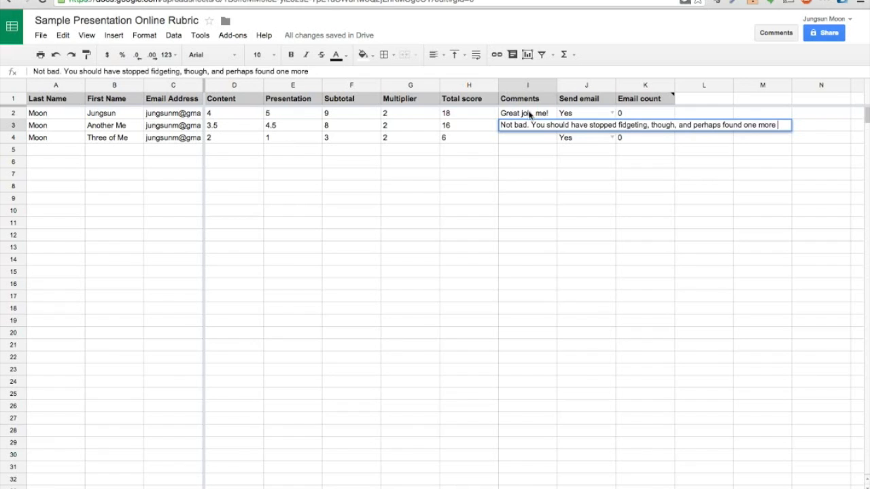
type("evidence.")
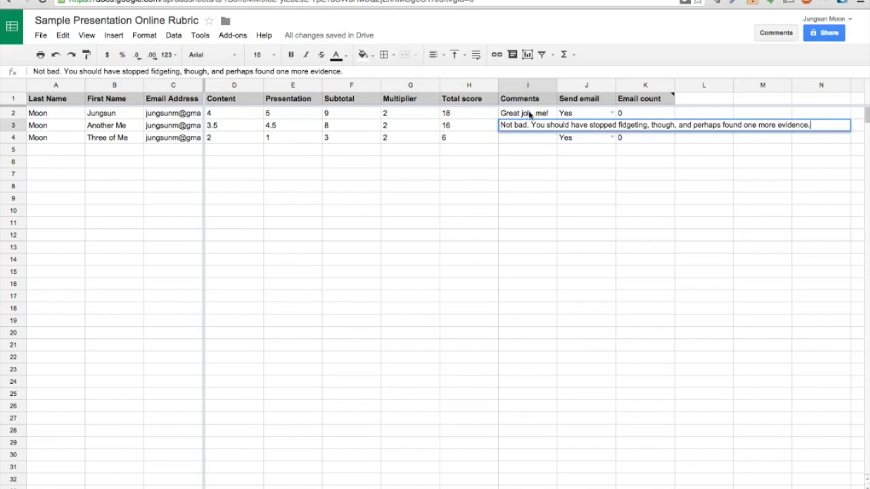
key("Return")
type("Really?")
key("Return")
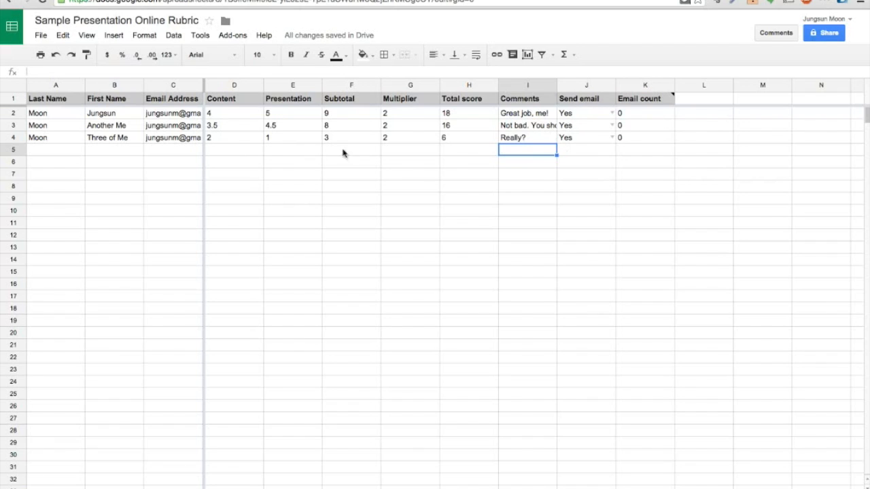
Clear the third student's Content and Presentation scores and comment, and set their Send email to No
left_click_drag(228, 140, 272, 141)
key("Delete")
left_click(475, 142)
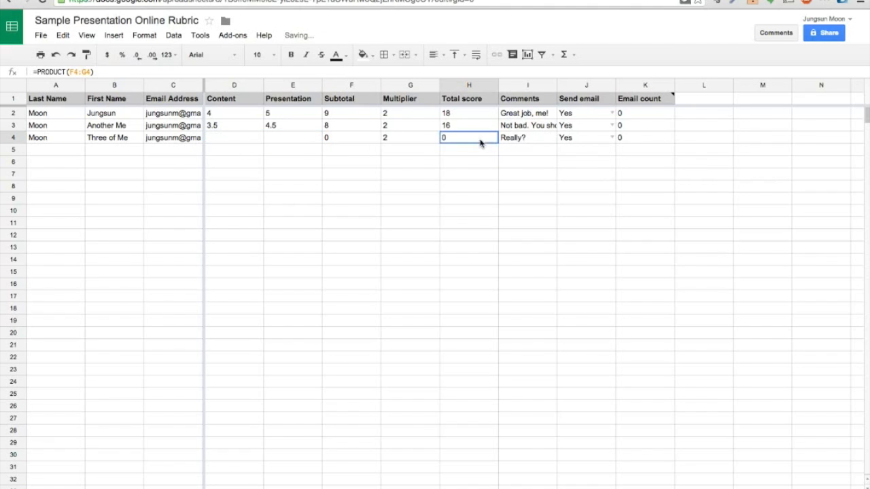
left_click(528, 140)
key("Delete")
left_click(612, 138)
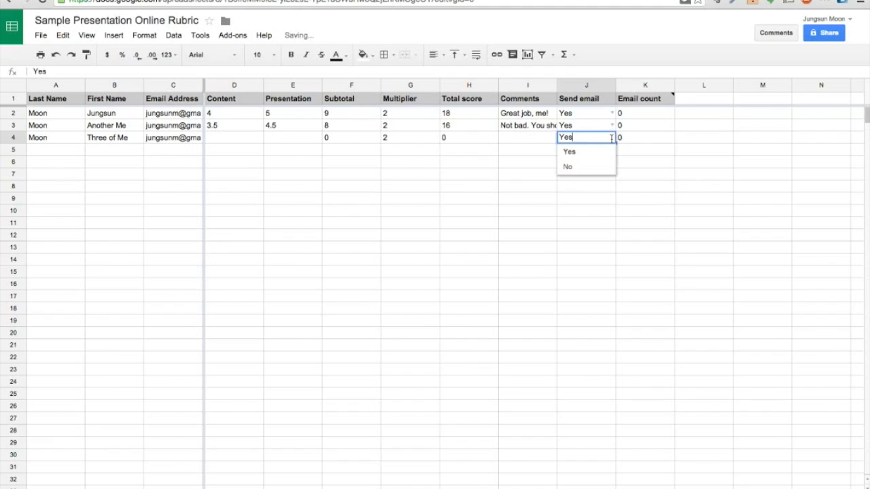
left_click(597, 167)
left_click(626, 153)
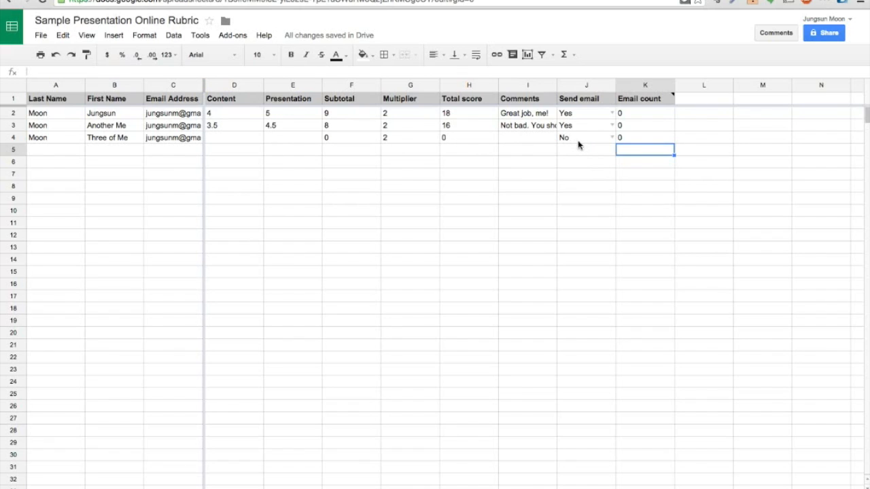
Send the rubric results by email through Online Rubric > Email > Send email and confirm
left_click(233, 37)
mouse_move(260, 70)
mouse_move(335, 80)
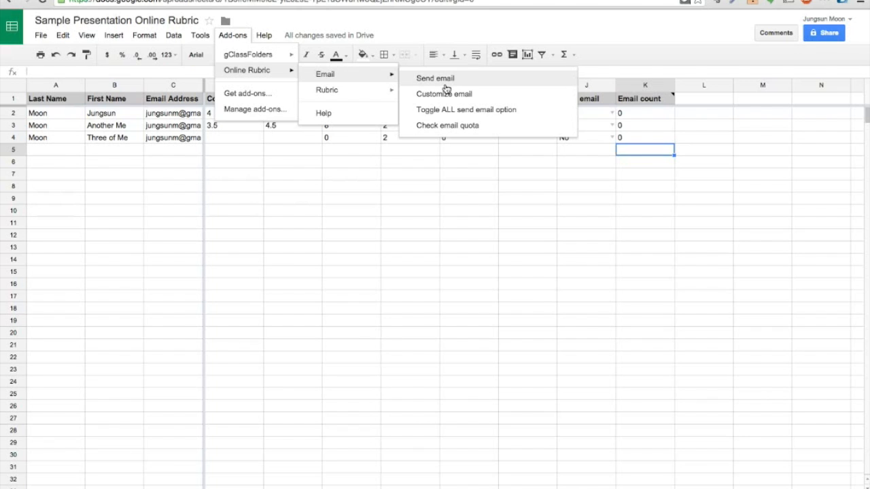
left_click(446, 91)
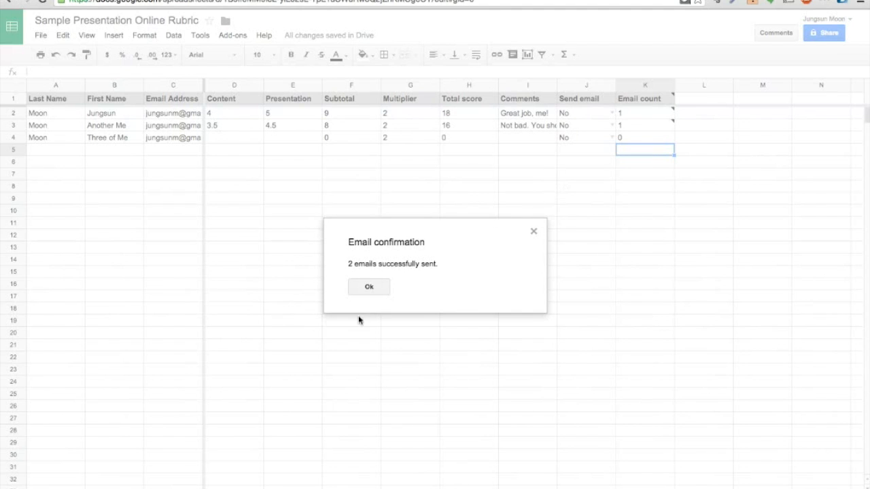
left_click(380, 288)
mouse_move(656, 115)
mouse_move(658, 129)
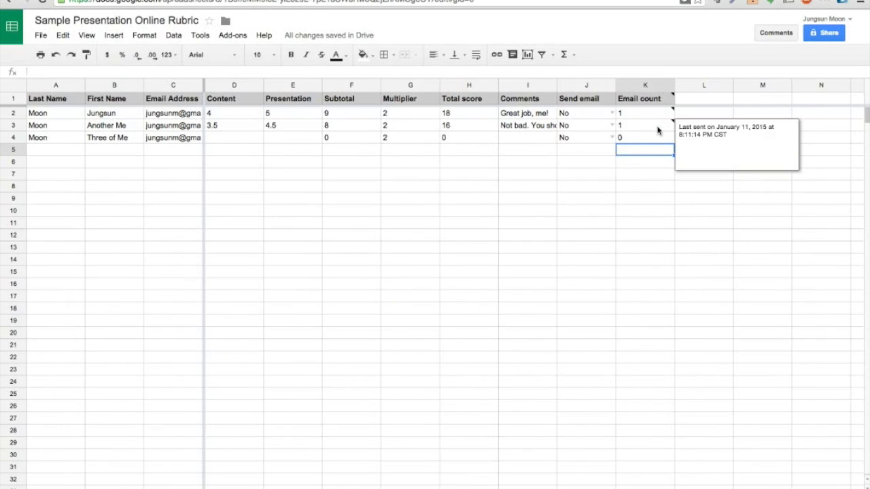
Give the third student Content 5, Presentation 5, comment 'Awesome!' and Send email Yes
left_click(648, 141)
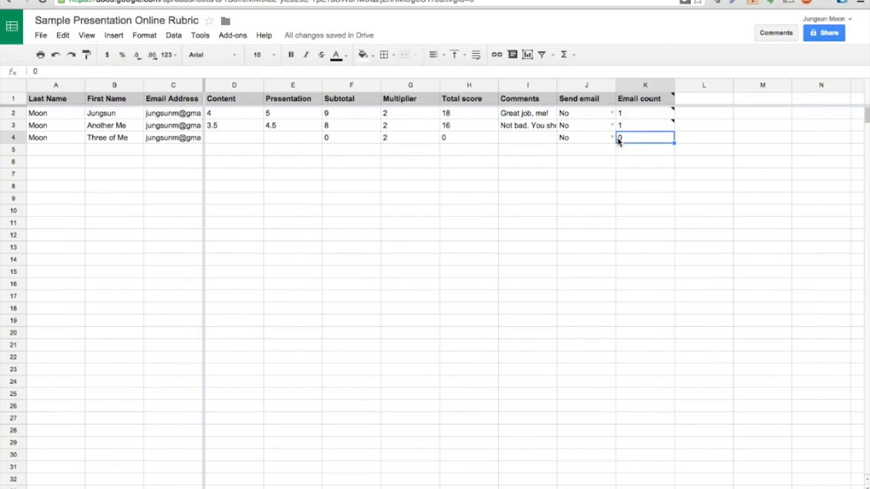
left_click(246, 144)
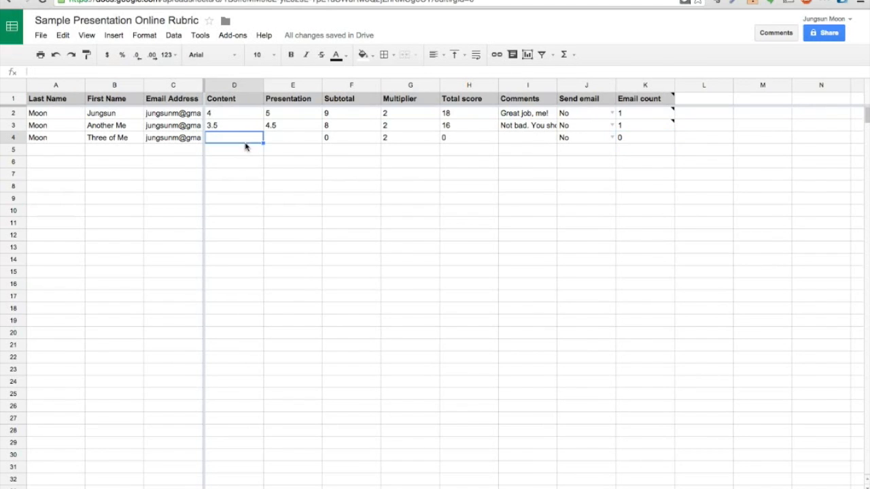
type("5")
key("Tab")
type("5")
key("Tab")
left_click(529, 139)
type("Awesome!")
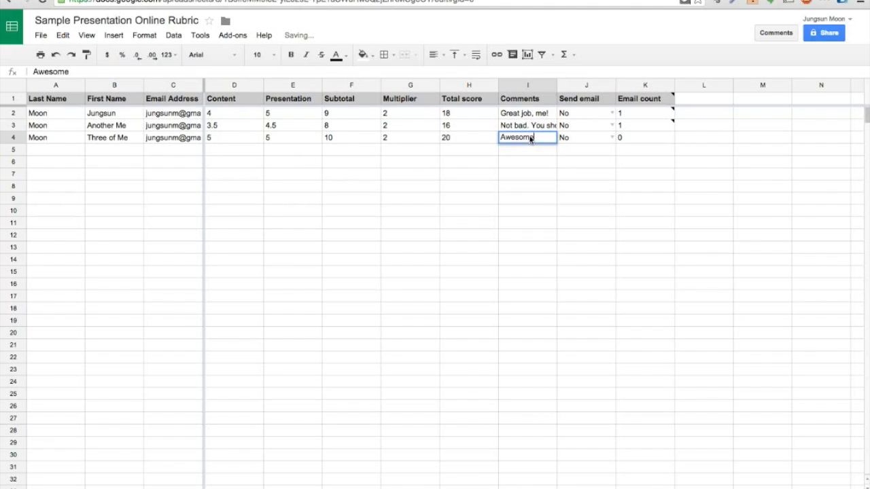
key("Return")
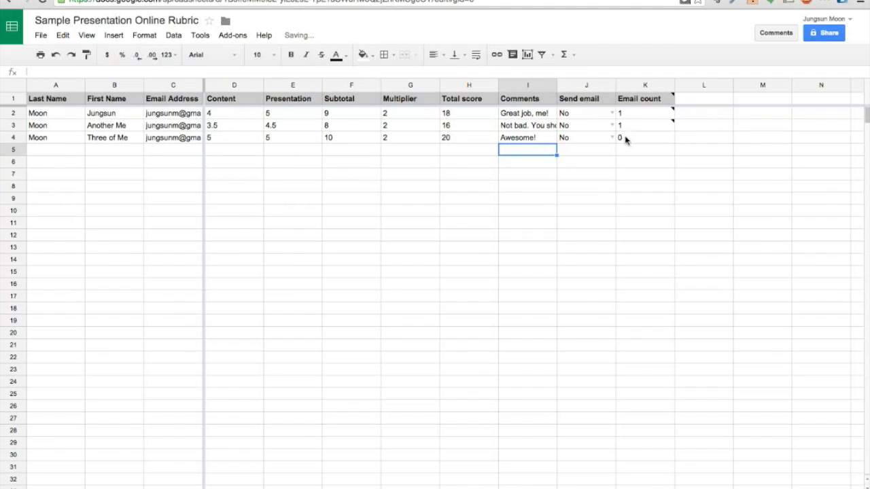
left_click(613, 139)
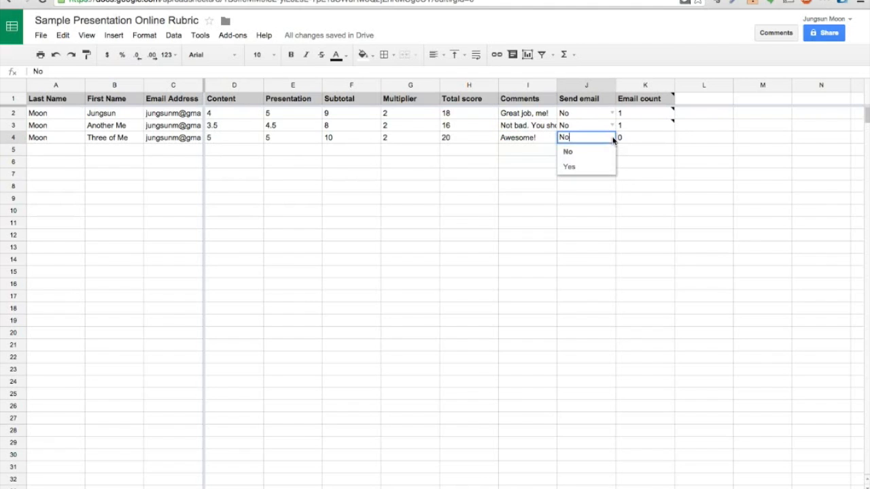
left_click(572, 167)
Change the first student's Content score to 5 and comment to 'Great revision'
left_click(527, 116)
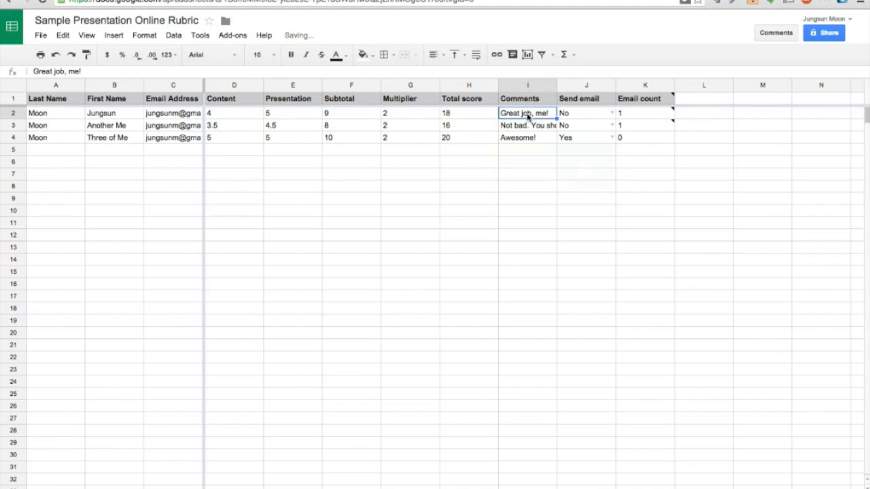
left_click(238, 114)
type("5")
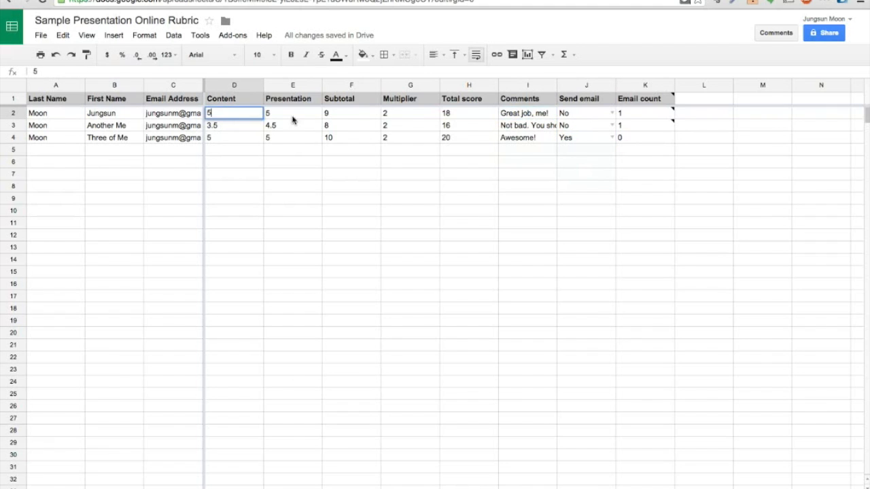
left_click(548, 114)
type("Great revision")
key("Return")
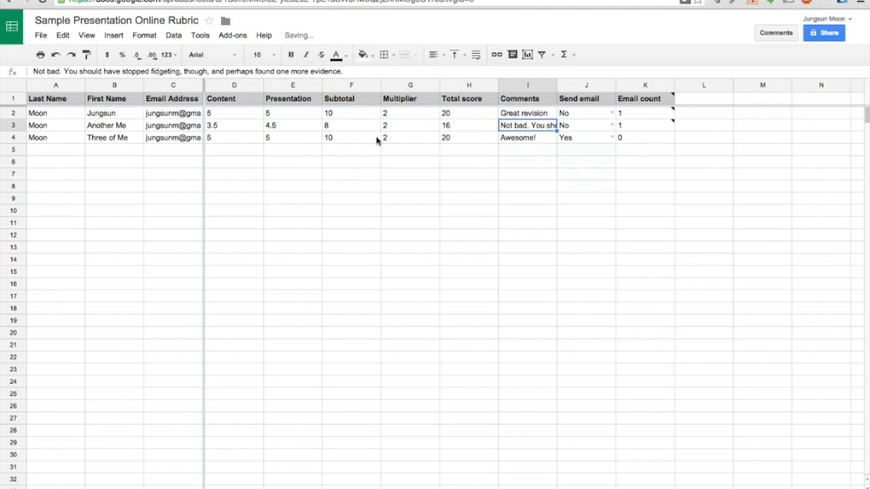
Change the second student's Content score to 5 and comment to 'Much better on the revision'
left_click(231, 129)
type("5")
left_click(279, 129)
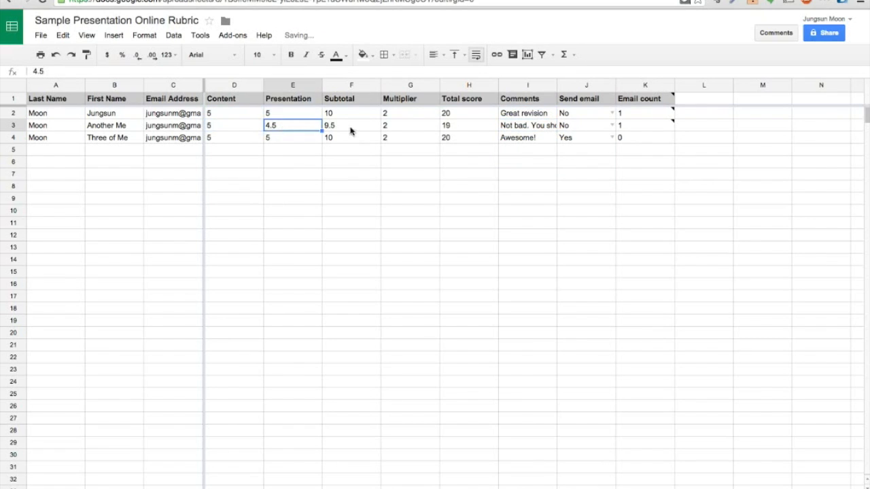
left_click(515, 127)
type("Much bet")
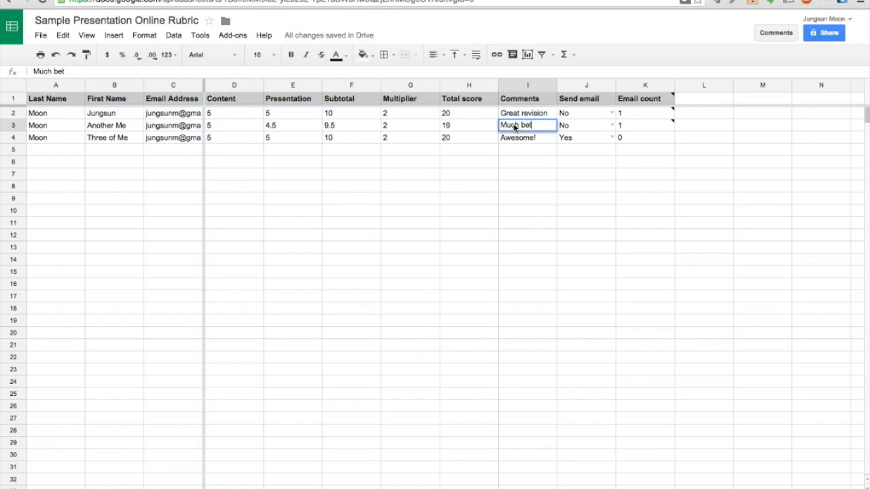
type("ter on the revision")
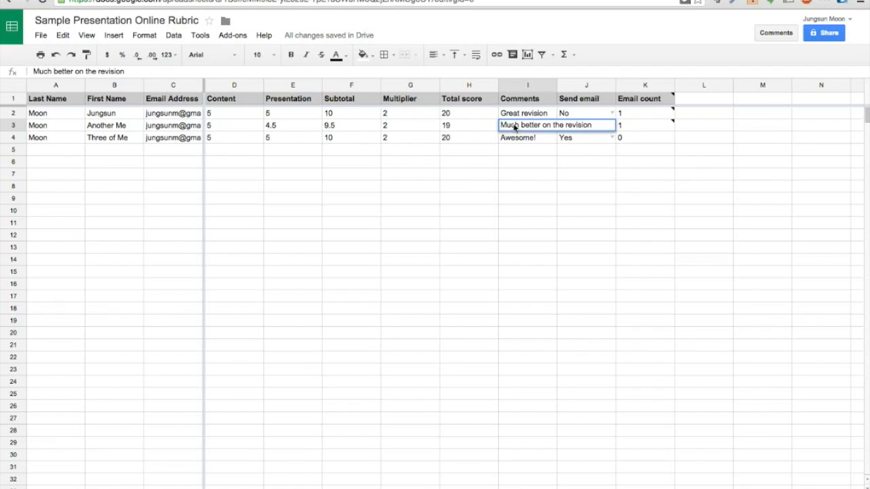
key("Return")
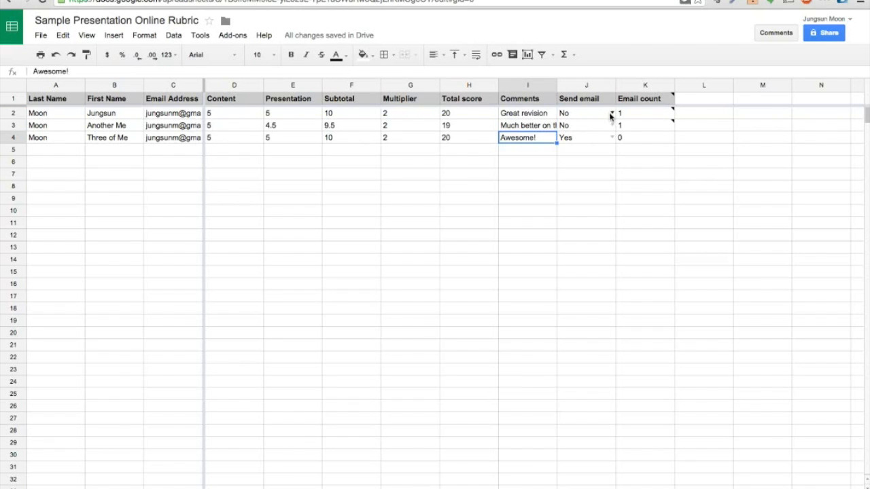
Set Send email to Yes for all students with the Online Rubric toggle-all option
left_click(234, 35)
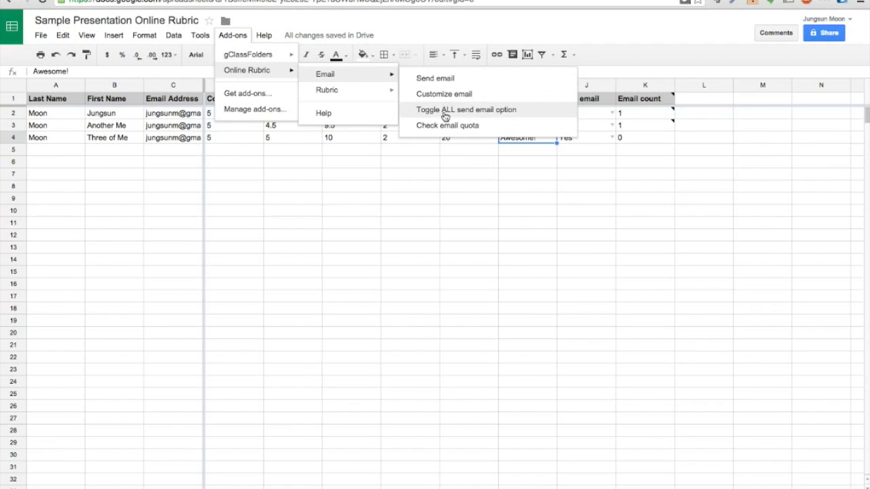
left_click(445, 114)
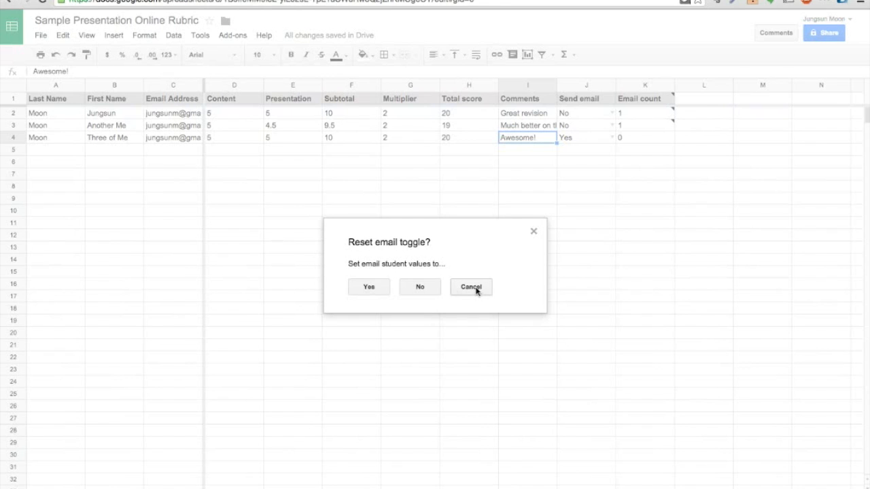
left_click(369, 287)
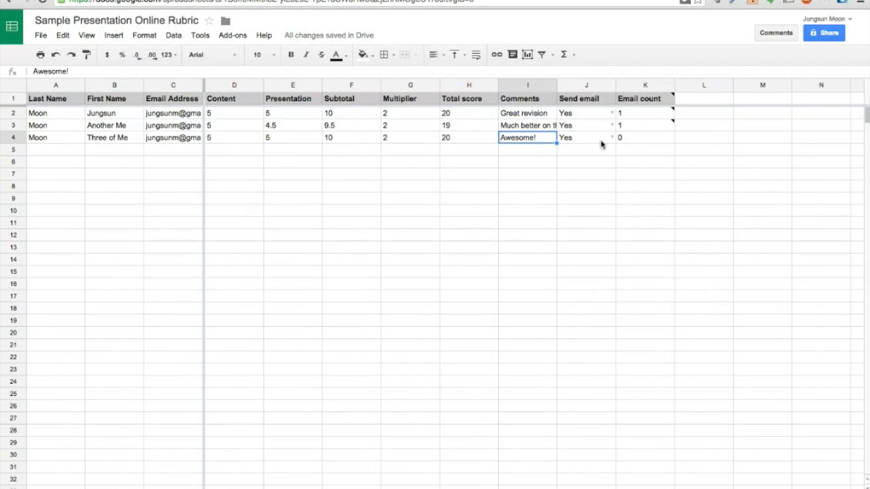
Send the revised rubric results to all three students via Online Rubric > Email > Send email
left_click(234, 37)
mouse_move(249, 75)
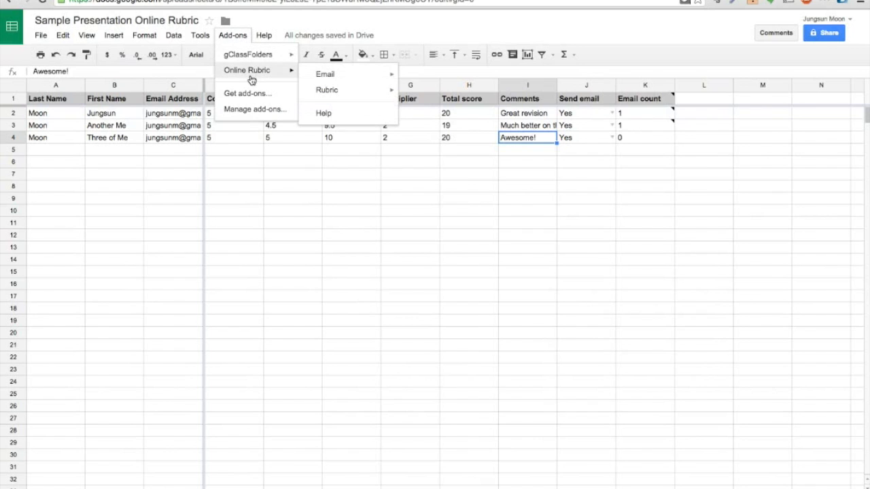
mouse_move(342, 79)
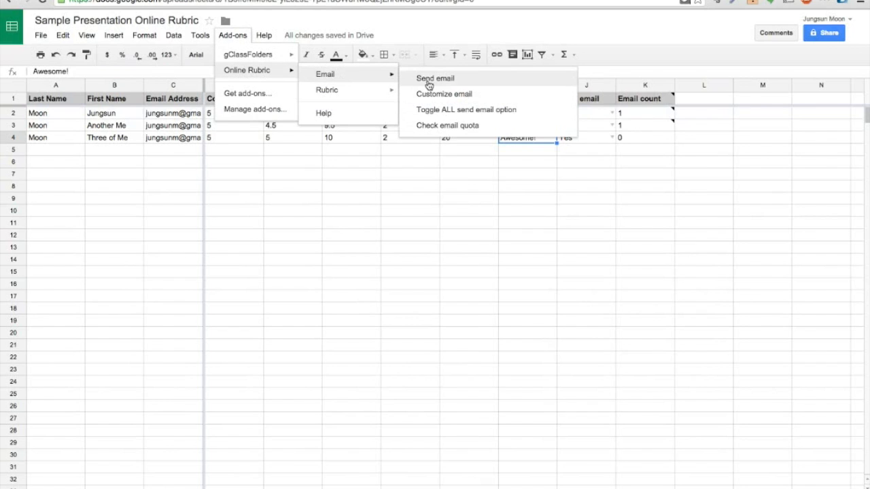
left_click(479, 85)
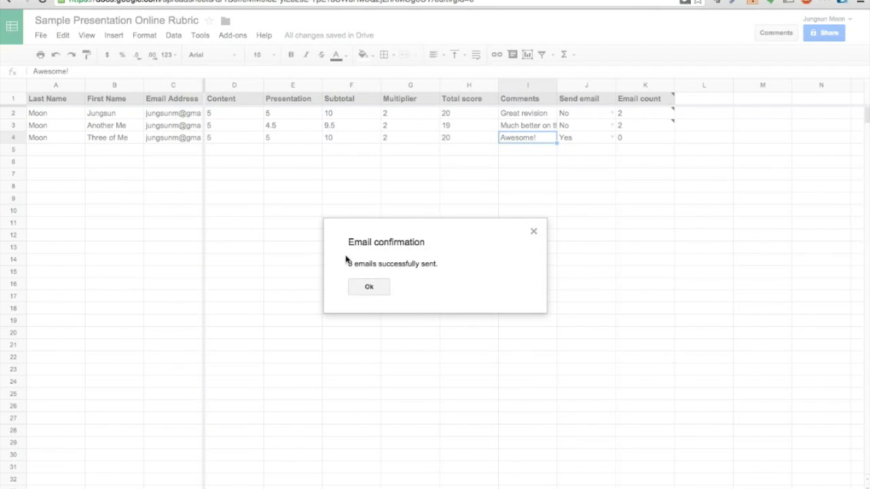
left_click(368, 287)
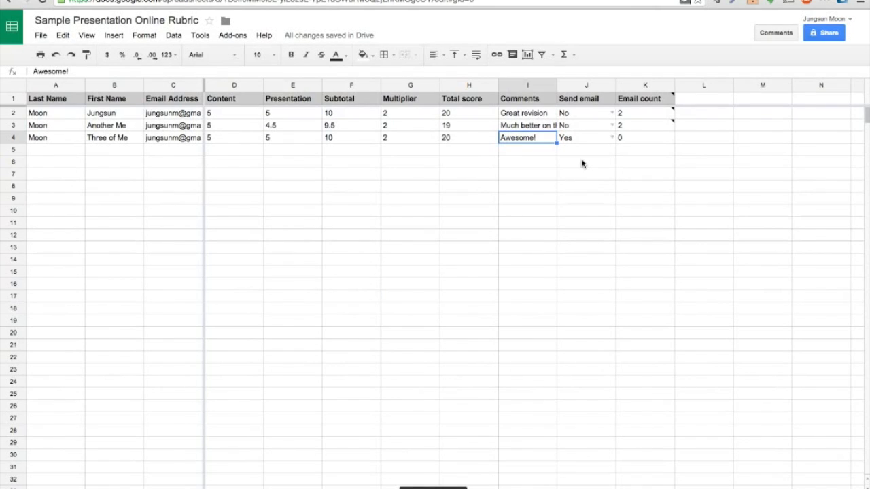
left_click(241, 37)
mouse_move(244, 70)
mouse_move(367, 94)
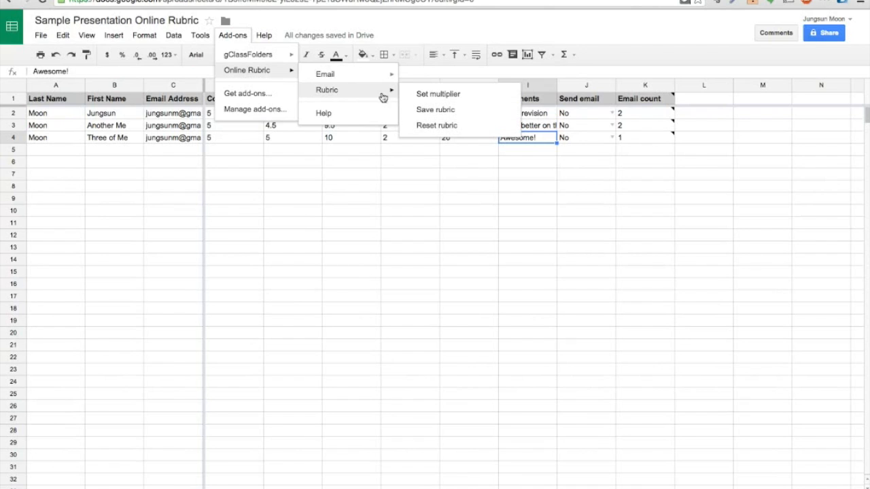
mouse_move(367, 75)
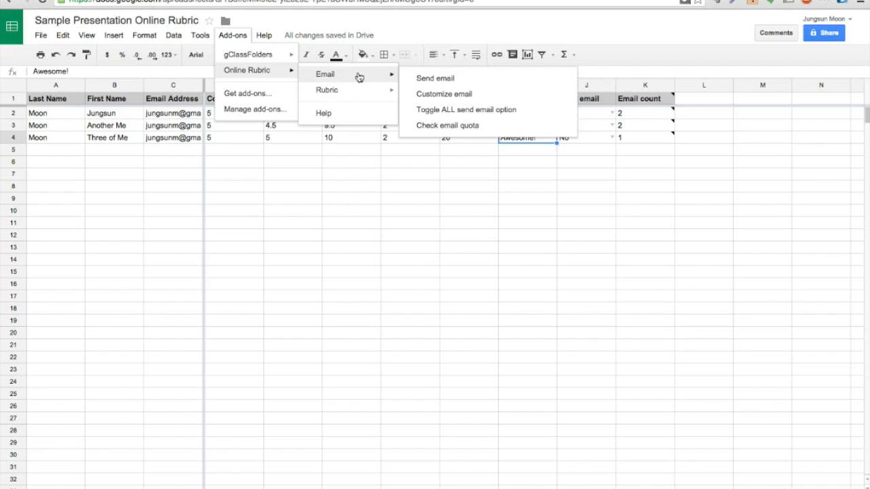
left_click(233, 36)
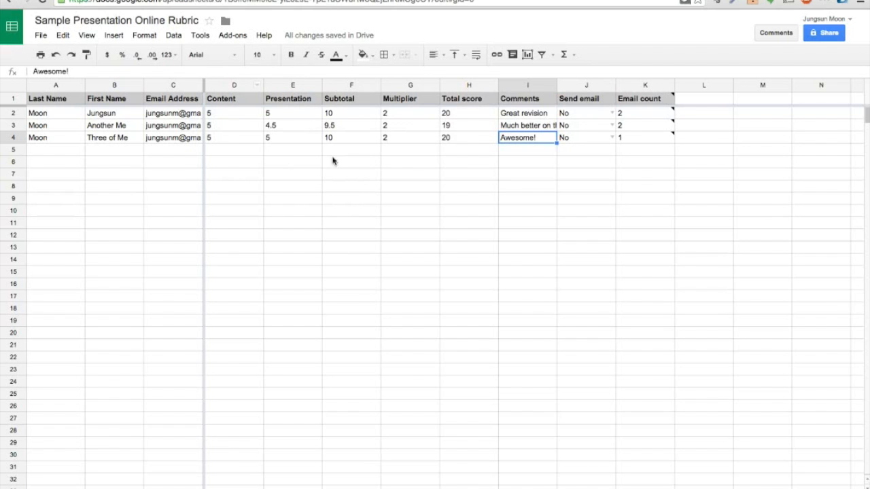